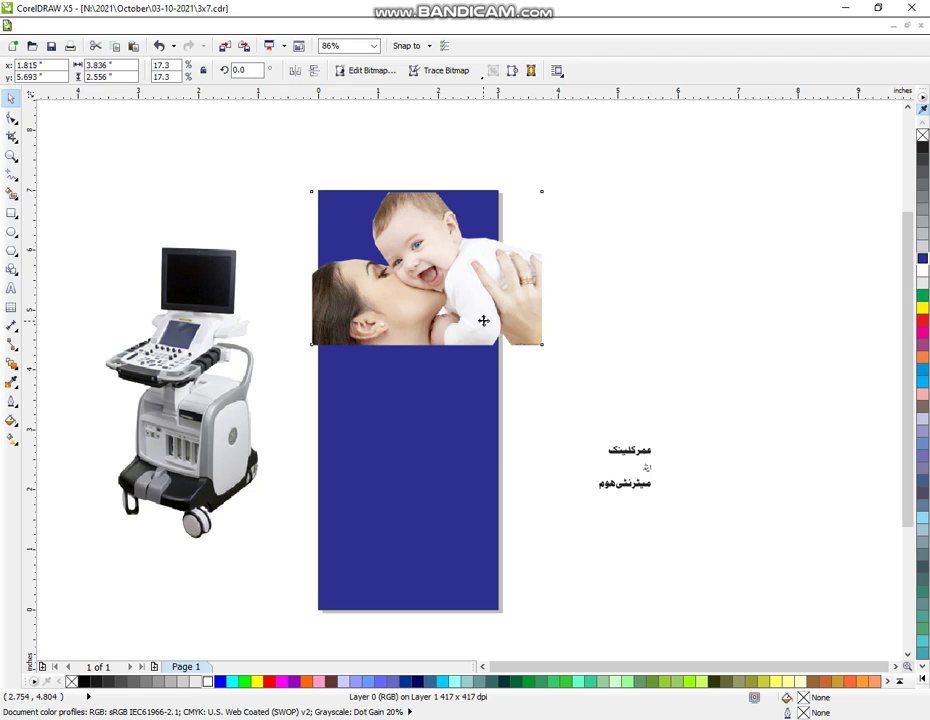
Scale the mother-and-baby photo down to about 3.7 inches wide and position it across the upper end of the blue banner
{"action": "left_click_drag", "start_coordinate": [483, 320], "coordinate": [484, 317]}
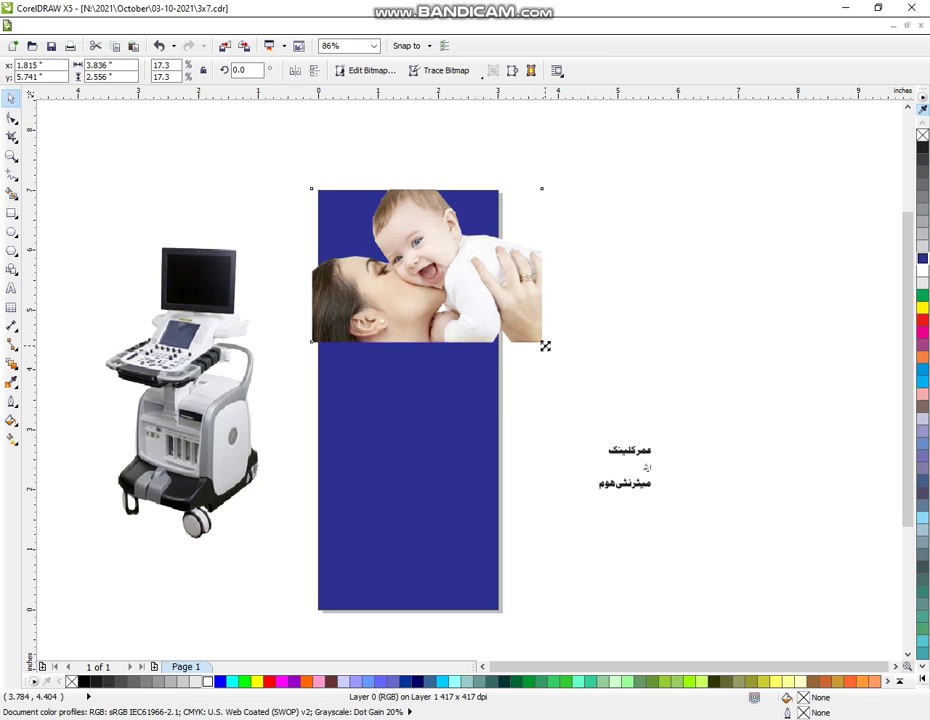
{"action": "left_click_drag", "start_coordinate": [545, 345], "coordinate": [538, 340]}
{"action": "left_click_drag", "start_coordinate": [483, 325], "coordinate": [482, 323]}
{"action": "left_click", "coordinate": [600, 367]}
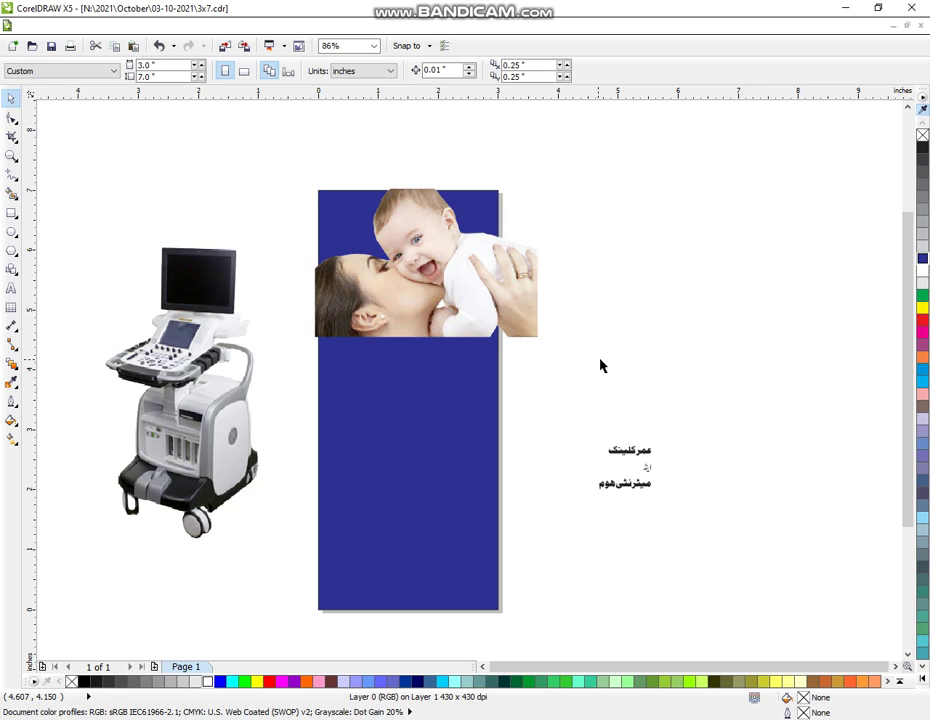
PowerClip the mother-and-baby photo inside the blue banner rectangle
{"action": "left_click", "coordinate": [459, 309]}
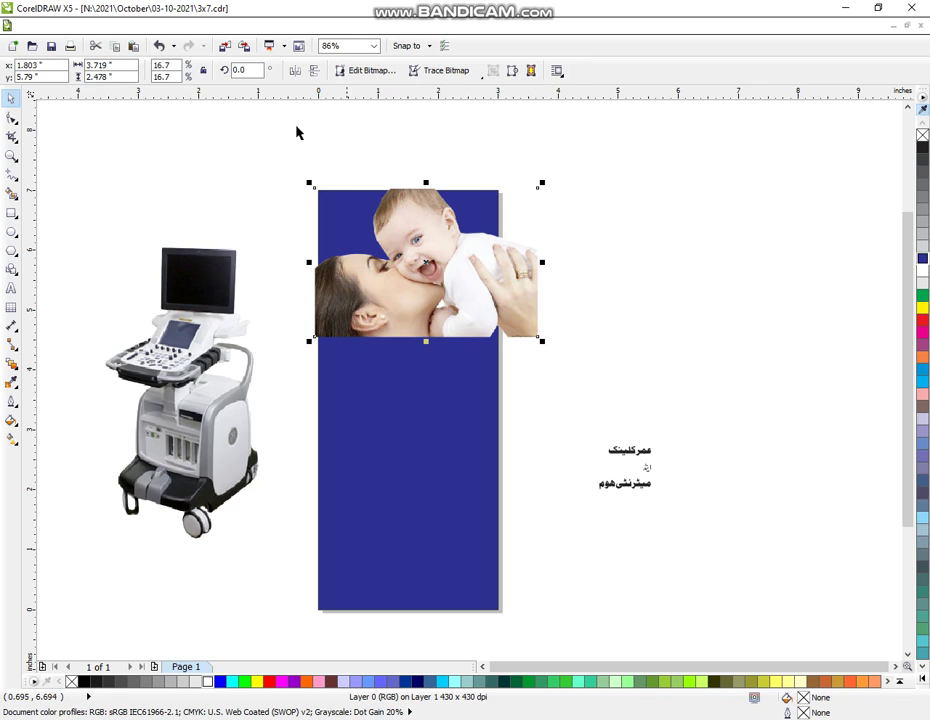
{"action": "left_click", "coordinate": [216, 26]}
{"action": "mouse_move", "coordinate": [284, 232]}
{"action": "left_click", "coordinate": [386, 236]}
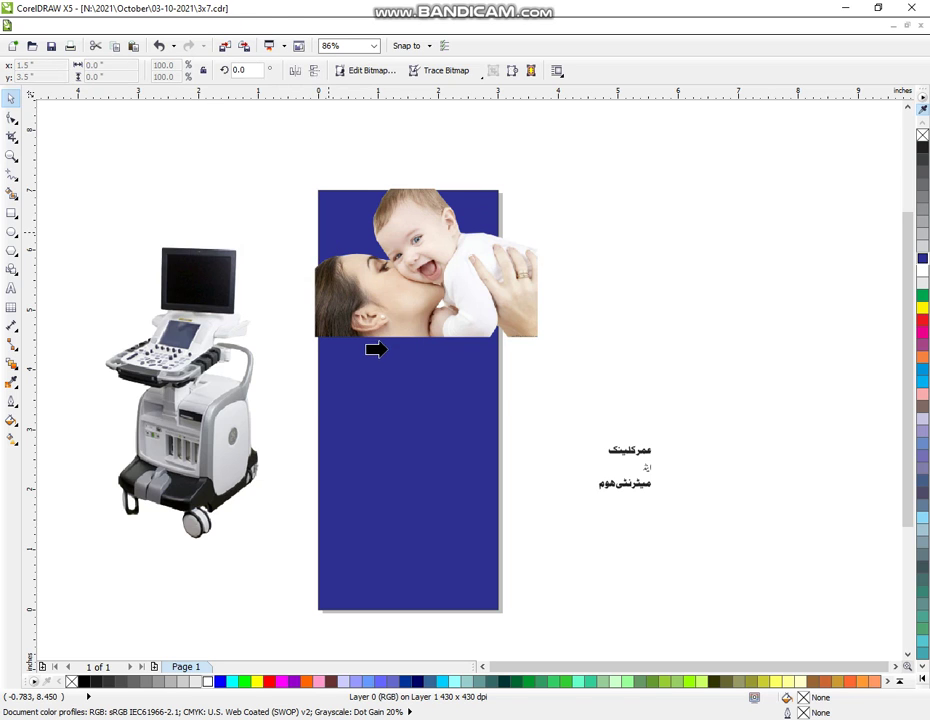
{"action": "left_click", "coordinate": [390, 360]}
Move the Urdu clinic text group slightly closer to the banner and ungroup it into separate objects
{"action": "left_click", "coordinate": [644, 401]}
{"action": "left_click_drag", "start_coordinate": [687, 399], "coordinate": [597, 453]}
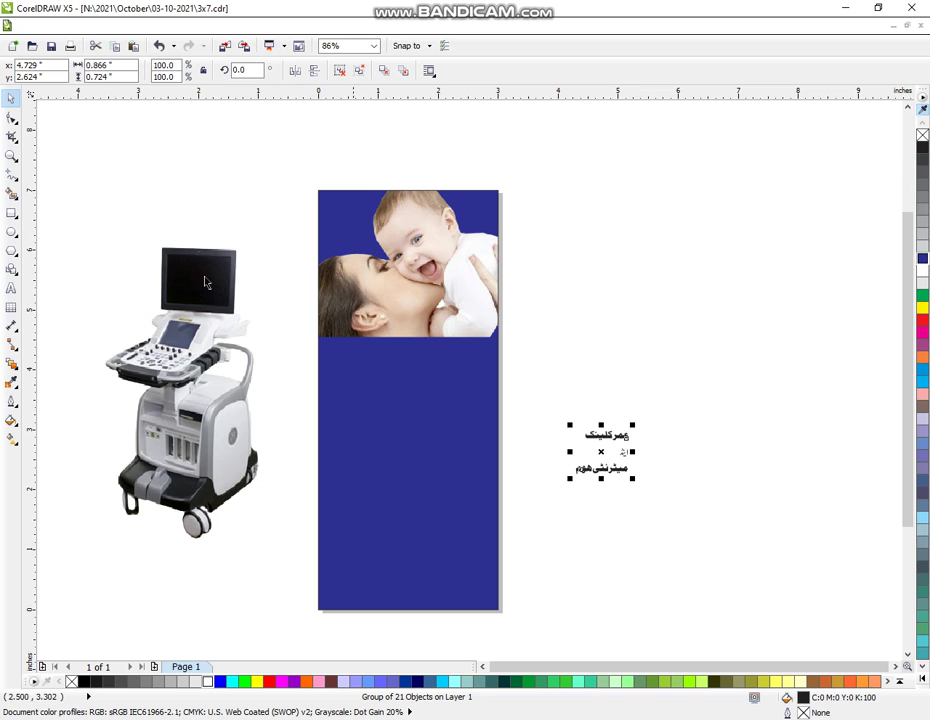
{"action": "left_click", "coordinate": [12, 156]}
{"action": "scroll", "coordinate": [384, 390], "scroll_direction": "down", "scroll_amount": 1}
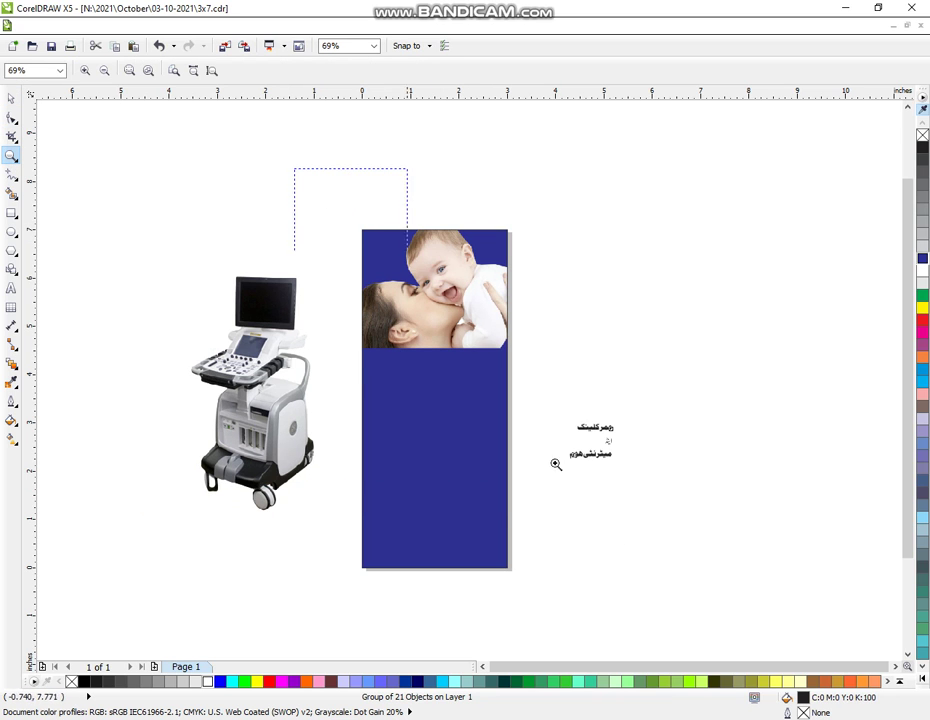
{"action": "scroll", "coordinate": [558, 468], "scroll_direction": "up", "scroll_amount": 1}
{"action": "left_click_drag", "start_coordinate": [222, 222], "coordinate": [691, 646]}
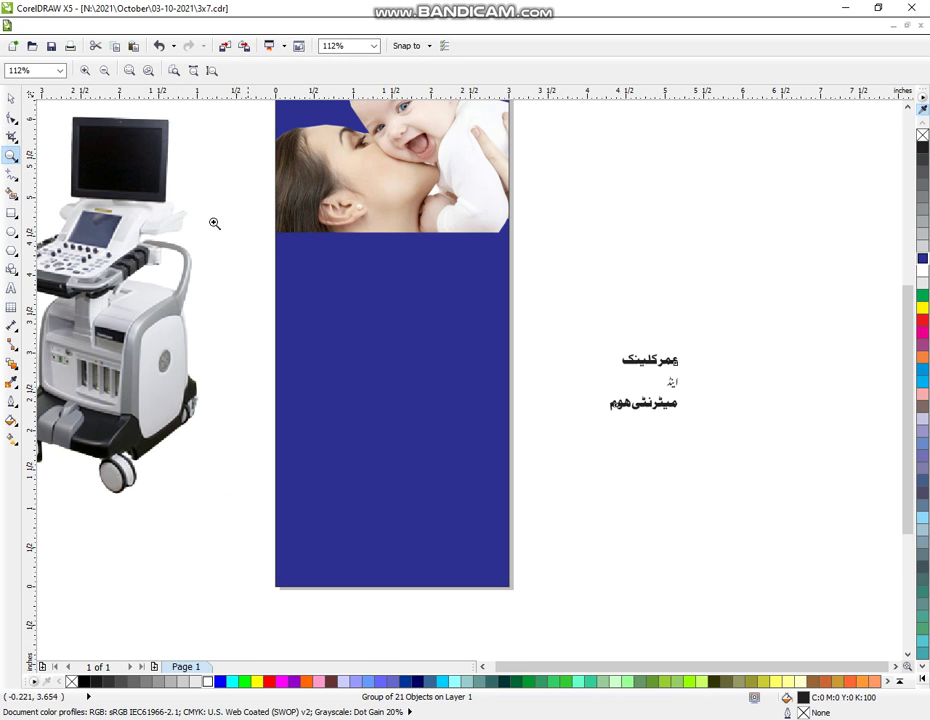
{"action": "left_click_drag", "start_coordinate": [189, 162], "coordinate": [738, 598]}
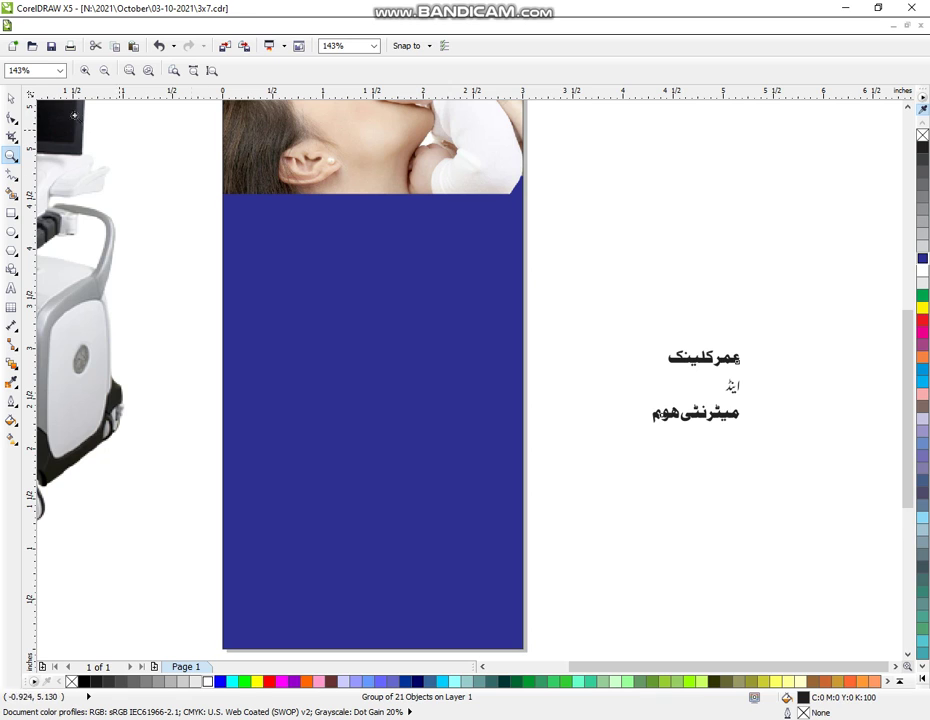
{"action": "left_click", "coordinate": [11, 98]}
{"action": "left_click", "coordinate": [755, 420]}
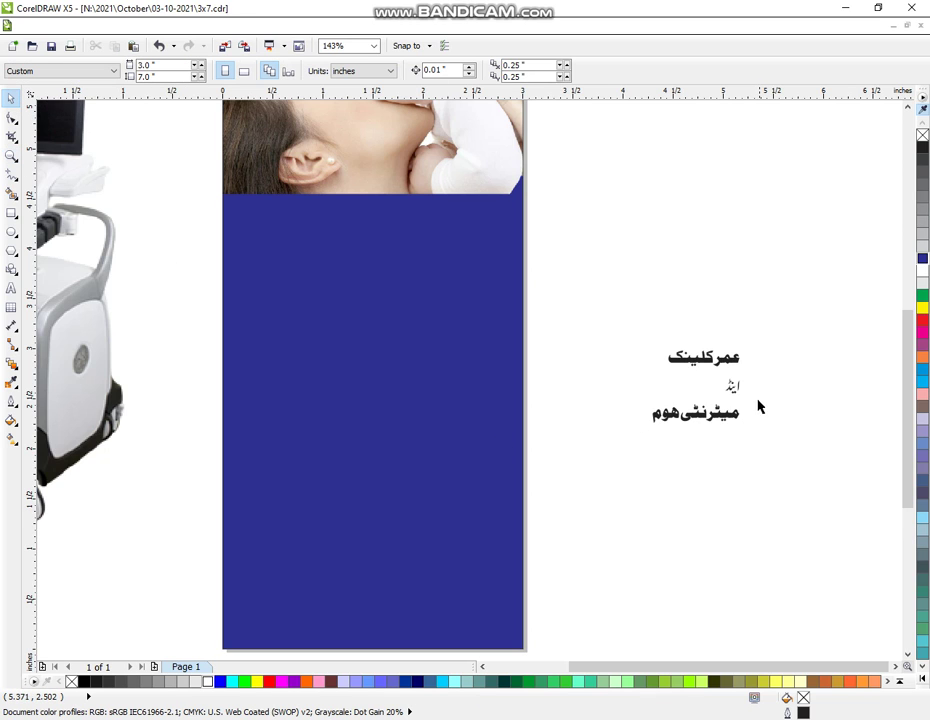
{"action": "left_click_drag", "start_coordinate": [757, 397], "coordinate": [606, 495]}
{"action": "left_click", "coordinate": [703, 416]}
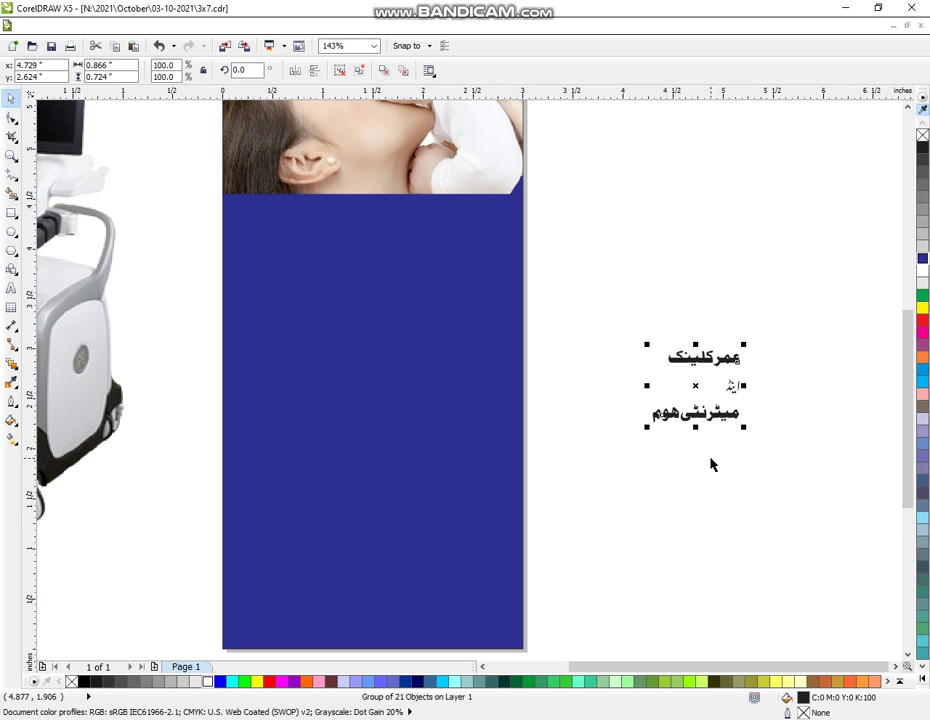
{"action": "key", "text": "ctrl+u"}
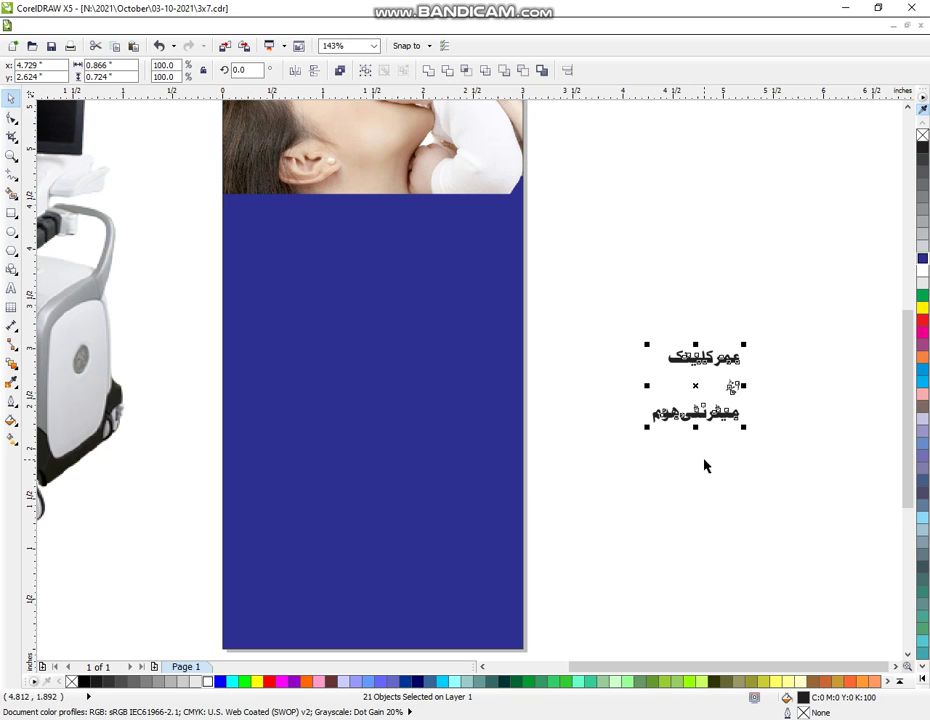
{"action": "left_click", "coordinate": [748, 466]}
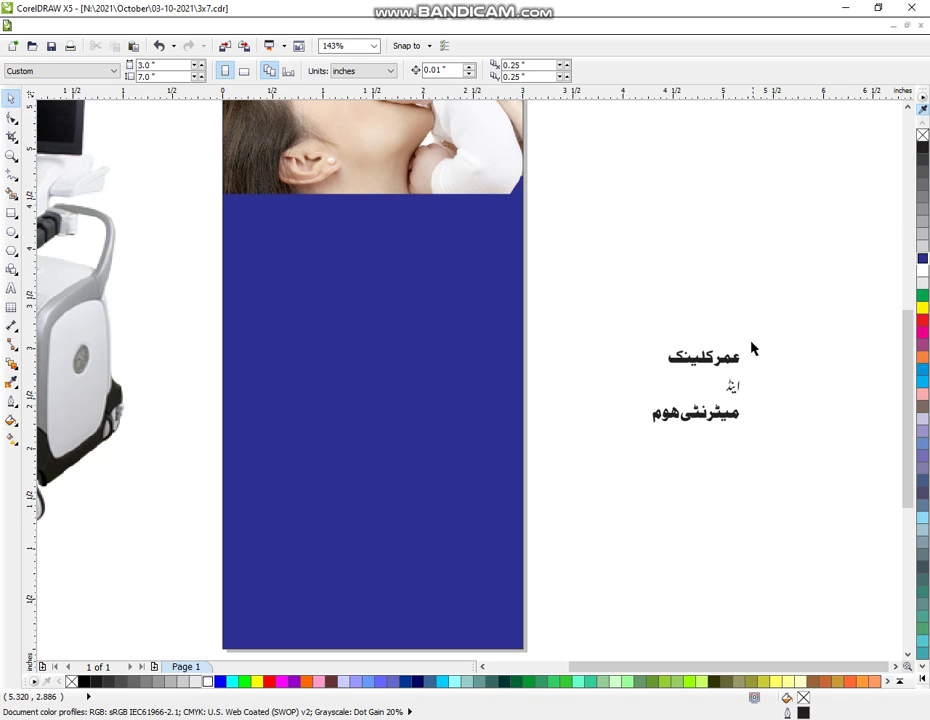
Enlarge and stack the words عمر and کلینک on two lines, about 1.6 × 1.15 inches overall, and group them
{"action": "left_click_drag", "start_coordinate": [766, 321], "coordinate": [617, 384]}
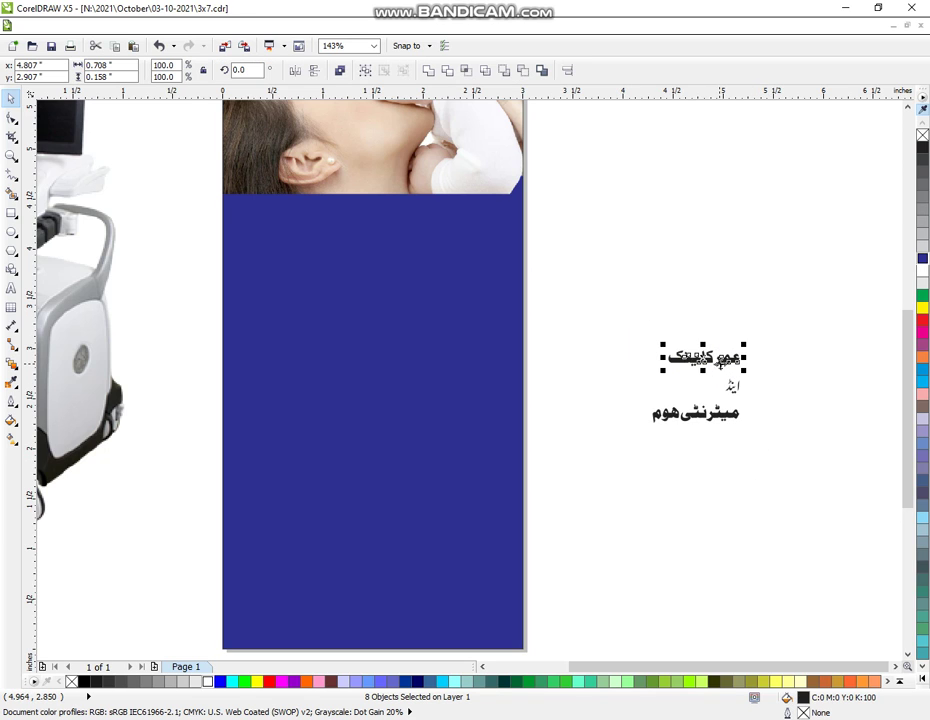
{"action": "left_click_drag", "start_coordinate": [720, 378], "coordinate": [707, 290]}
{"action": "mouse_move", "coordinate": [756, 235]}
{"action": "left_mouse_down"}
{"action": "mouse_move", "coordinate": [700, 305]}
{"action": "mouse_move", "coordinate": [715, 284]}
{"action": "mouse_move", "coordinate": [702, 255]}
{"action": "mouse_move", "coordinate": [680, 254]}
{"action": "mouse_move", "coordinate": [643, 299]}
{"action": "left_mouse_up"}
{"action": "left_click_drag", "start_coordinate": [706, 244], "coordinate": [763, 201]}
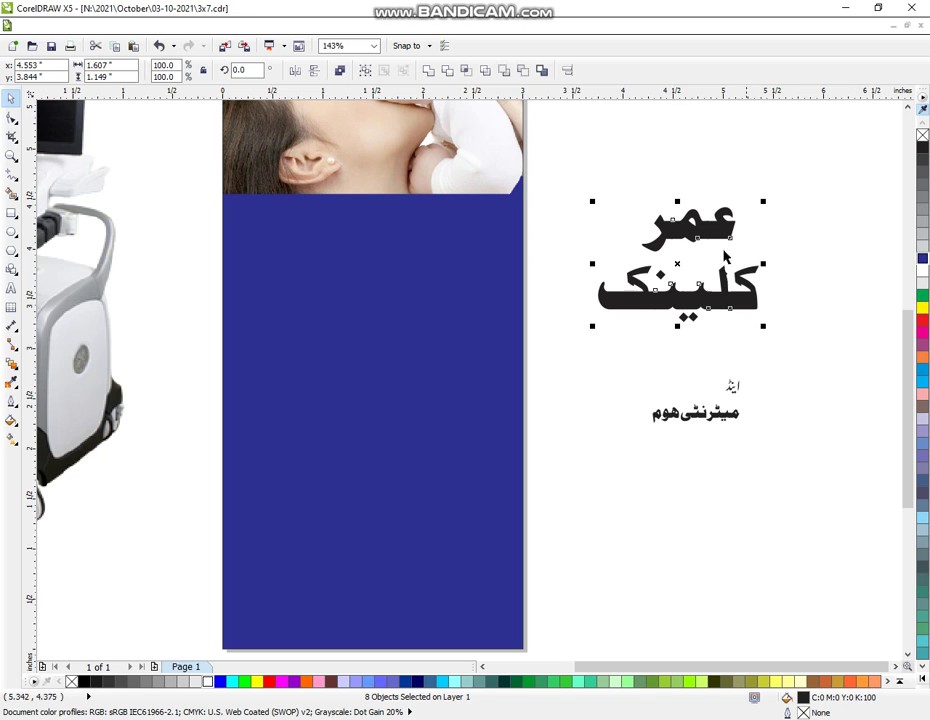
{"action": "left_click_drag", "start_coordinate": [681, 264], "coordinate": [677, 244]}
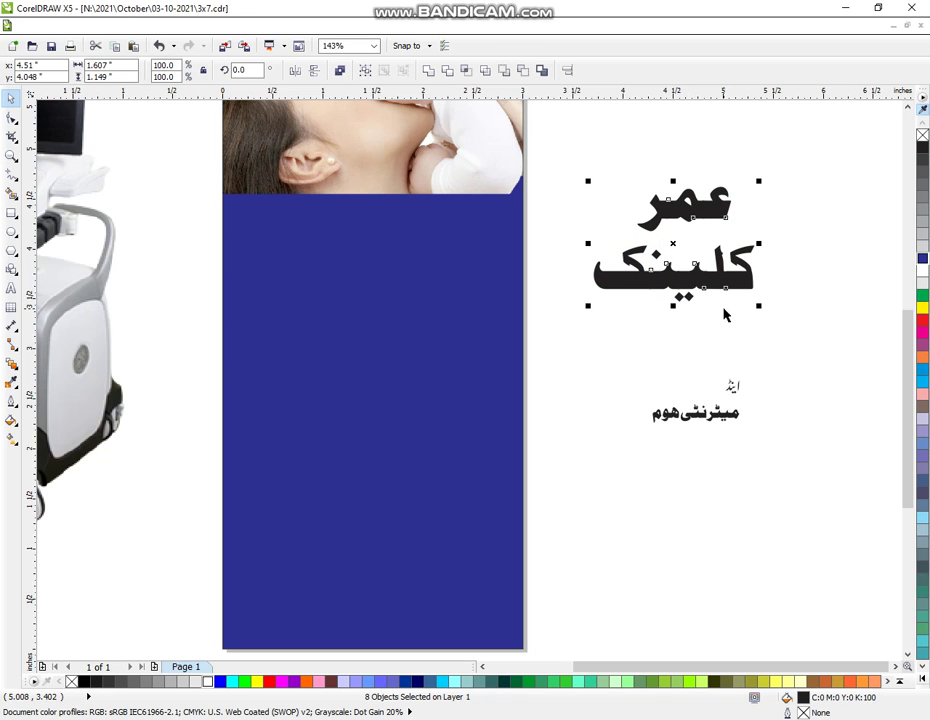
{"action": "key", "text": "ctrl+g"}
{"action": "left_click", "coordinate": [766, 378]}
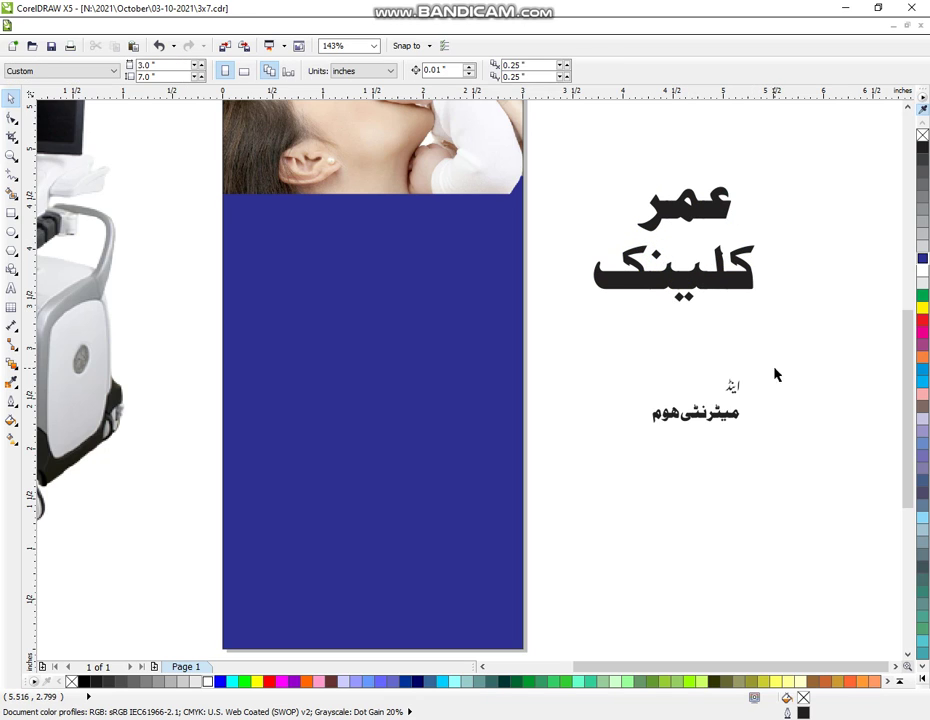
Set the word اینڈ aside, and stack the enlarged words میٹرنٹی and ھوم on two lines beneath کلینک
{"action": "left_click_drag", "start_coordinate": [774, 369], "coordinate": [795, 508]}
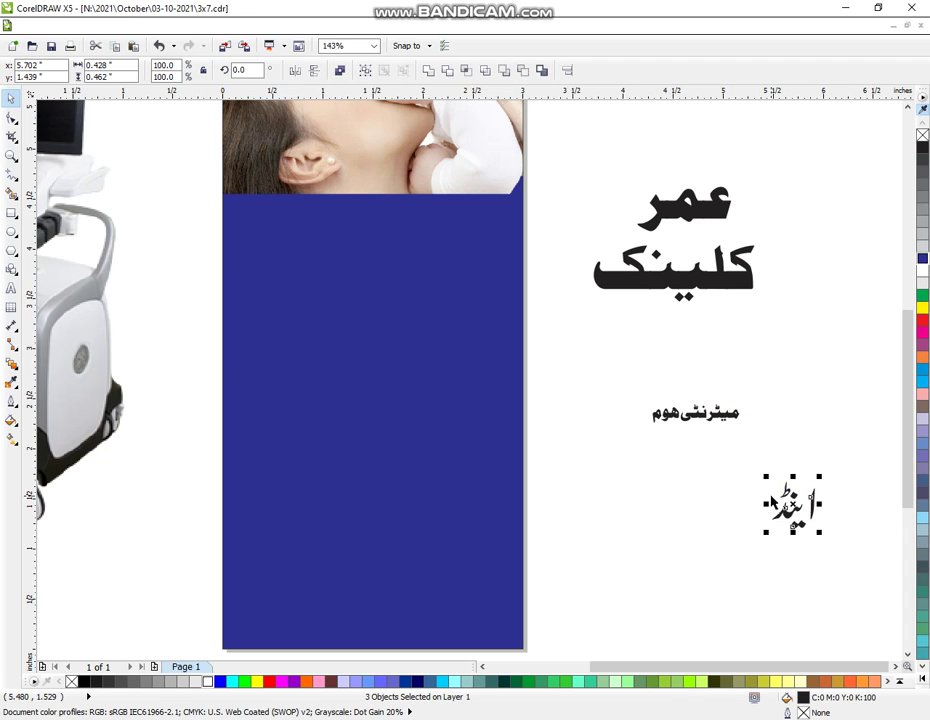
{"action": "left_click_drag", "start_coordinate": [776, 383], "coordinate": [675, 448]}
{"action": "left_click_drag", "start_coordinate": [716, 414], "coordinate": [673, 396]}
{"action": "left_click", "coordinate": [705, 369]}
{"action": "left_click_drag", "start_coordinate": [611, 360], "coordinate": [730, 457]}
{"action": "left_click_drag", "start_coordinate": [709, 376], "coordinate": [740, 353]}
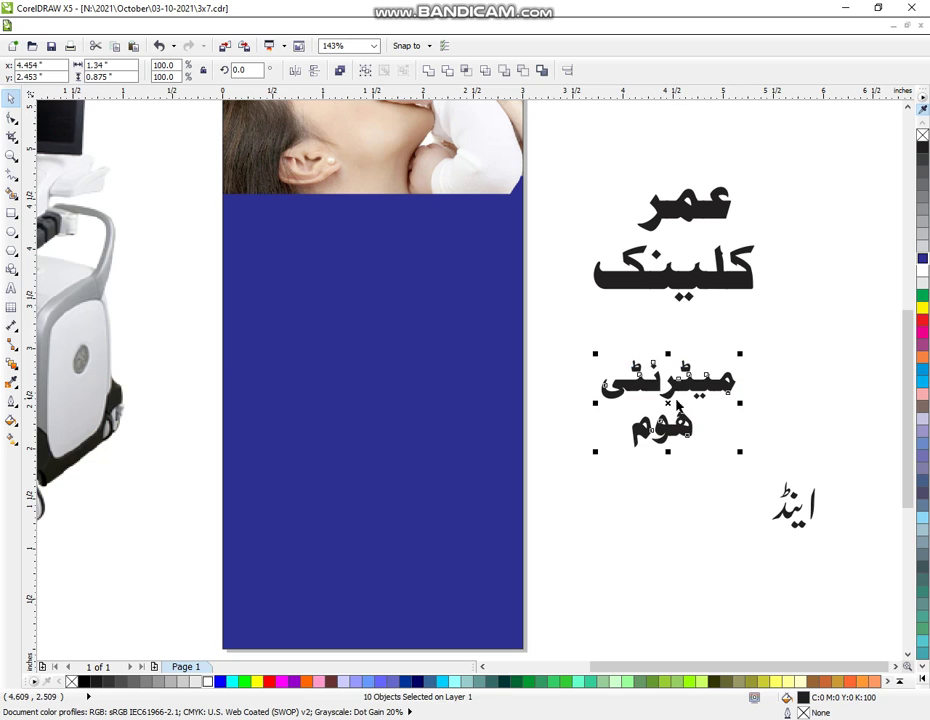
{"action": "left_click_drag", "start_coordinate": [668, 400], "coordinate": [686, 348]}
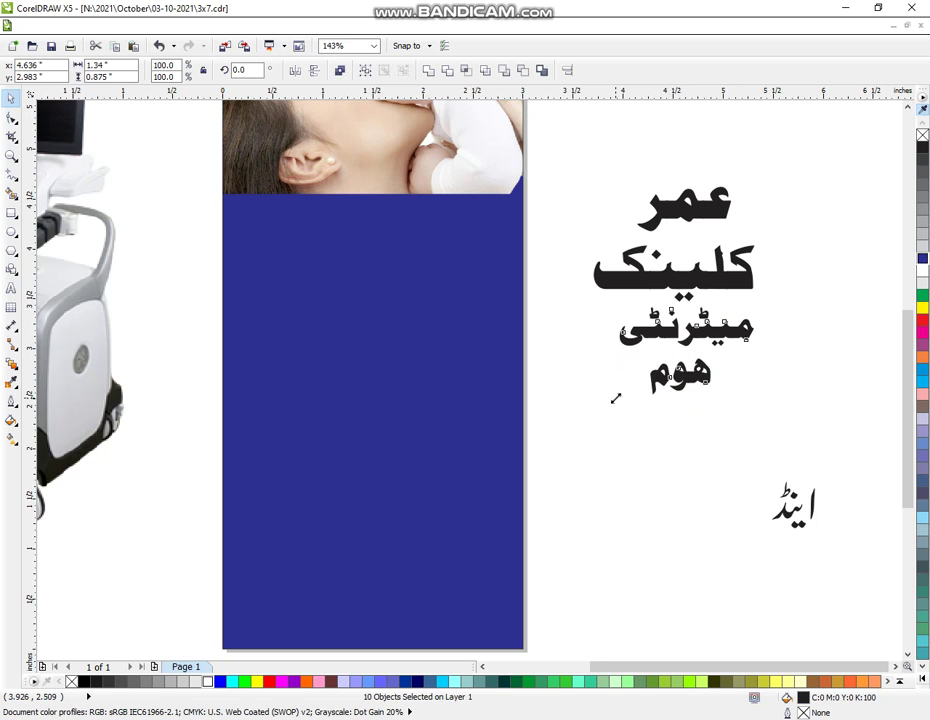
{"action": "left_click_drag", "start_coordinate": [615, 398], "coordinate": [589, 417]}
{"action": "left_click_drag", "start_coordinate": [670, 388], "coordinate": [680, 388]}
Shrink the word اینڈ and place it between the کلینک and میٹرنٹی lines, above the start of میٹرنٹی
{"action": "left_click_drag", "start_coordinate": [583, 154], "coordinate": [799, 432]}
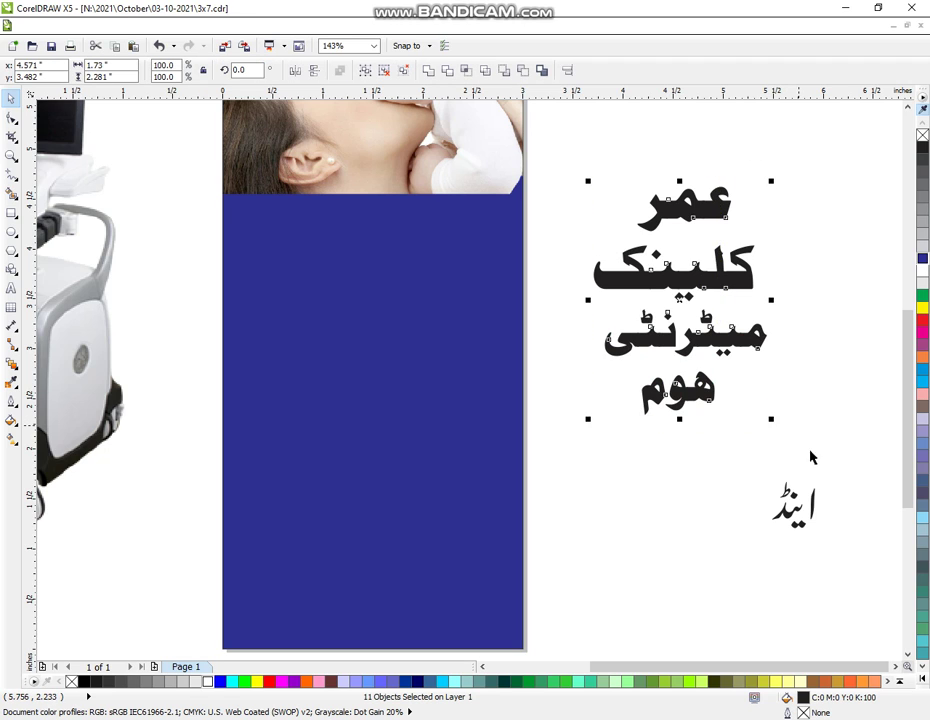
{"action": "left_click_drag", "start_coordinate": [851, 465], "coordinate": [736, 306]}
{"action": "left_click", "coordinate": [597, 207]}
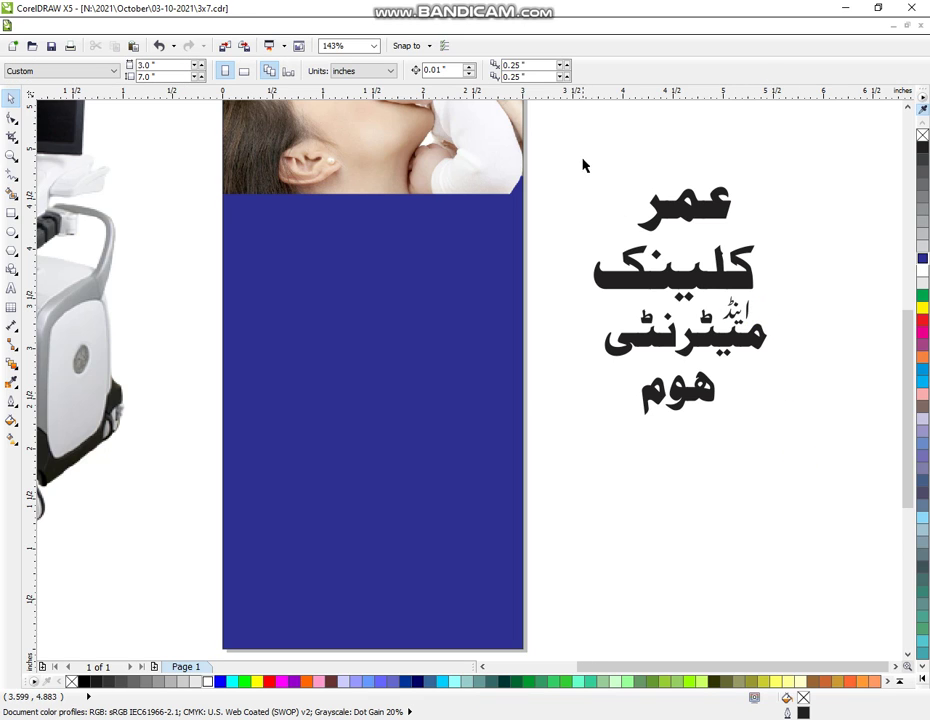
Group the complete stacked clinic name and move it onto the blue banner below the photo
{"action": "left_click_drag", "start_coordinate": [584, 160], "coordinate": [810, 512]}
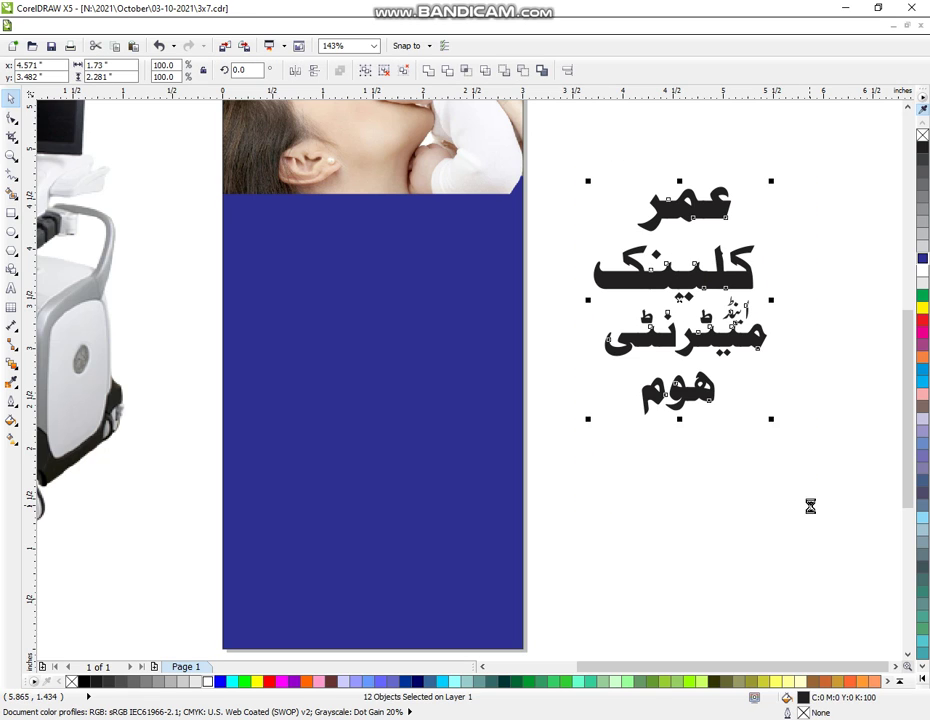
{"action": "key", "text": "ctrl+g"}
{"action": "left_click_drag", "start_coordinate": [705, 340], "coordinate": [415, 418]}
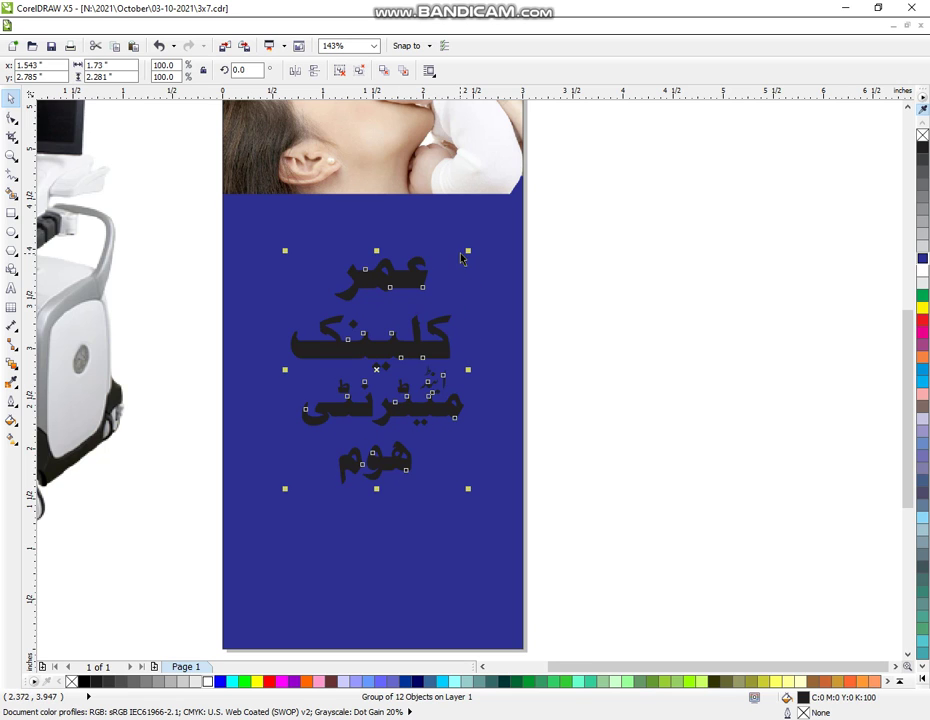
Enlarge the clinic name group to about 2.4 × 3.2 inches on the banner and fill it with white
{"action": "left_click_drag", "start_coordinate": [470, 251], "coordinate": [500, 206]}
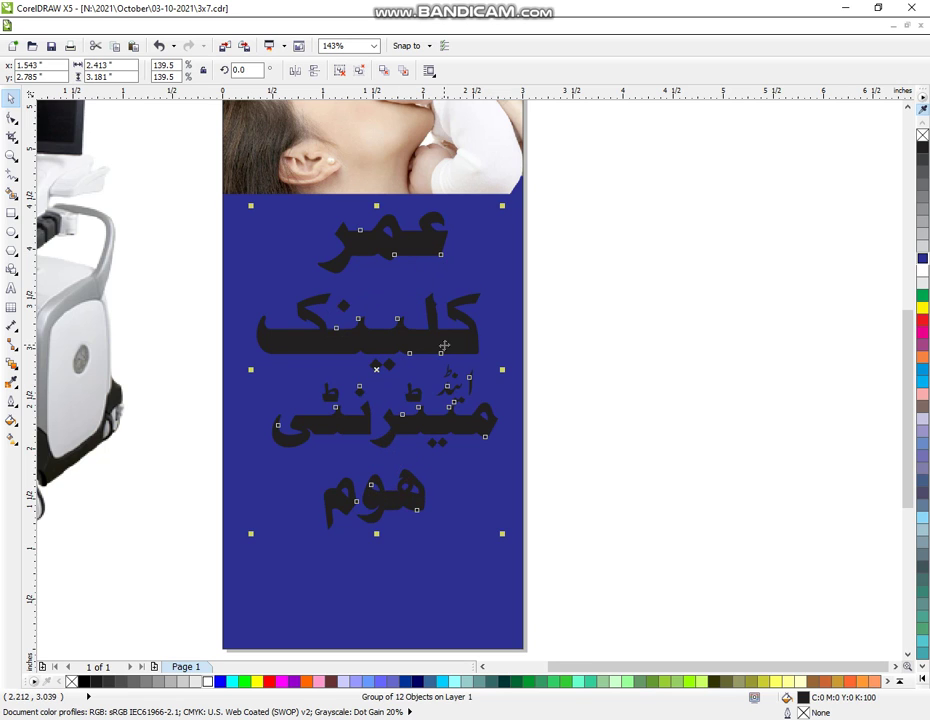
{"action": "left_click_drag", "start_coordinate": [444, 349], "coordinate": [436, 349]}
{"action": "left_click", "coordinate": [922, 270]}
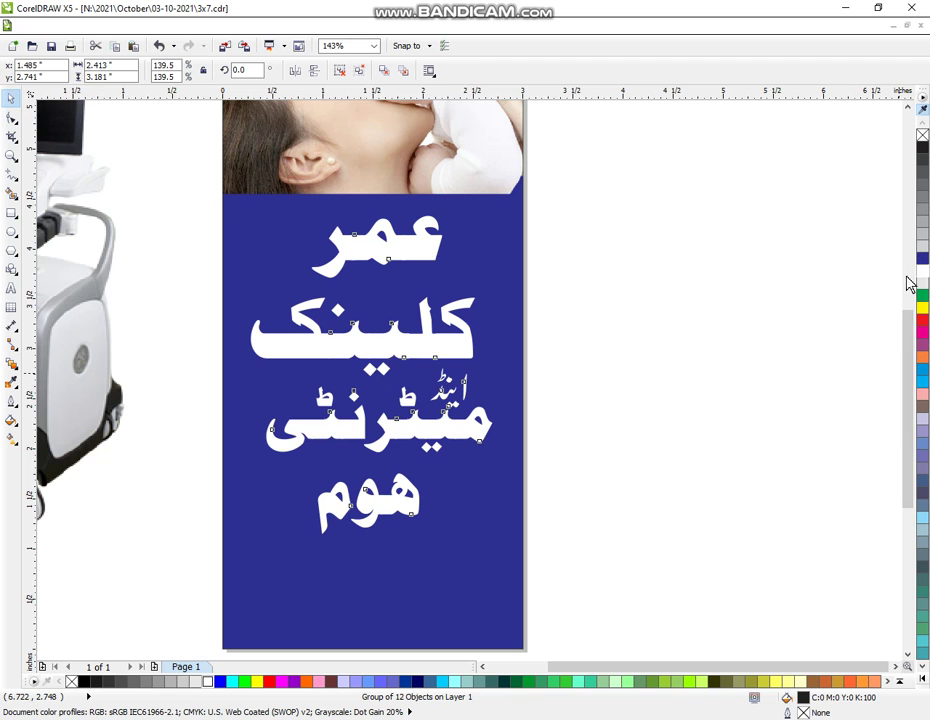
{"action": "key", "text": "Escape"}
Move the ultrasound machine picture farther away from the banner
{"action": "left_click", "coordinate": [10, 157]}
{"action": "scroll", "coordinate": [353, 335], "scroll_direction": "down", "scroll_amount": 2}
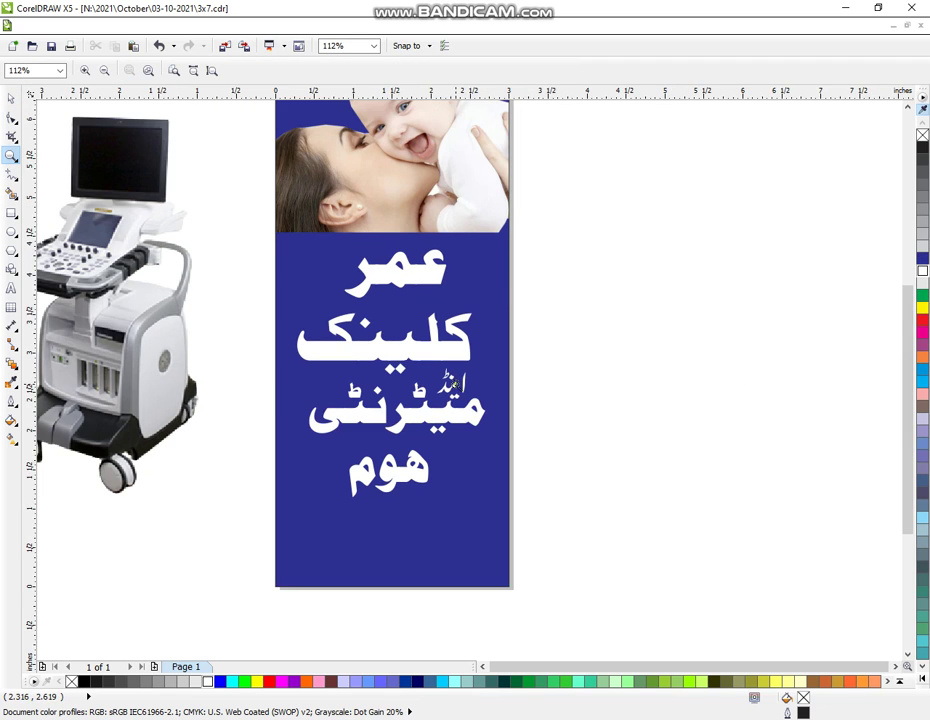
{"action": "left_click_drag", "start_coordinate": [168, 232], "coordinate": [647, 652]}
{"action": "left_click", "coordinate": [10, 98]}
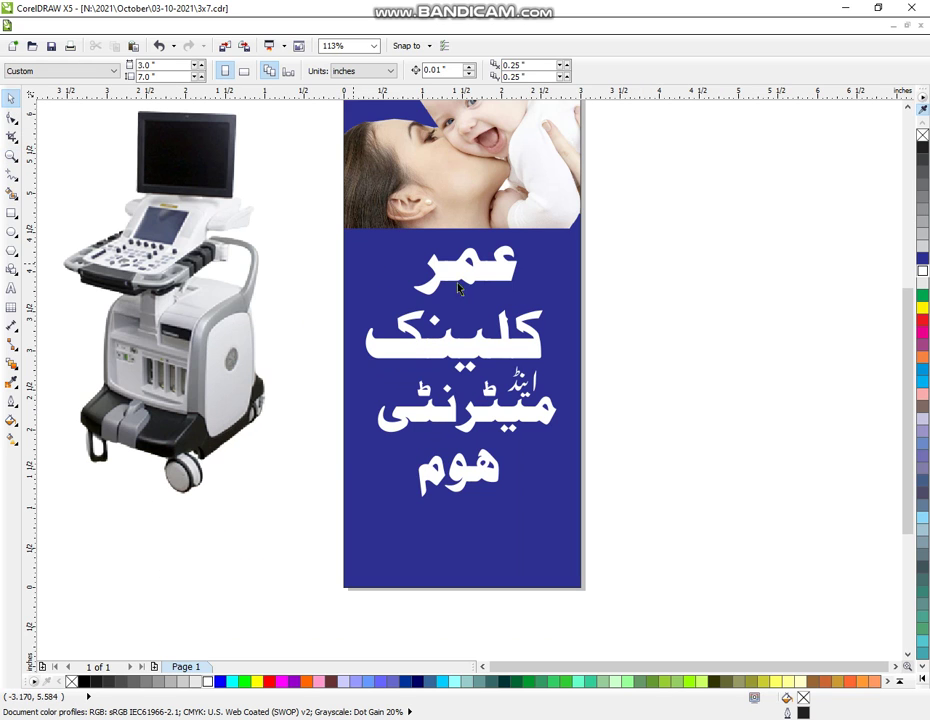
{"action": "left_click_drag", "start_coordinate": [208, 337], "coordinate": [122, 344]}
{"action": "left_click_drag", "start_coordinate": [122, 344], "coordinate": [93, 342]}
{"action": "left_click", "coordinate": [316, 212]}
Give the clinic name group a black 4.0 pt outline with rounded corners, placed behind the fill
{"action": "left_click_drag", "start_coordinate": [312, 168], "coordinate": [636, 524]}
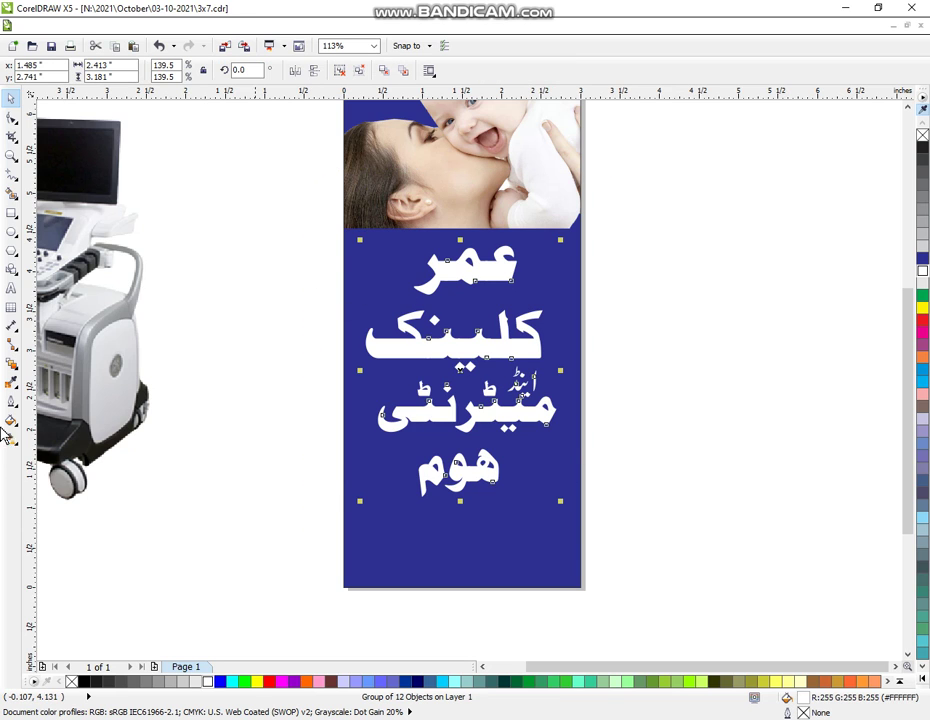
{"action": "left_click", "coordinate": [10, 400]}
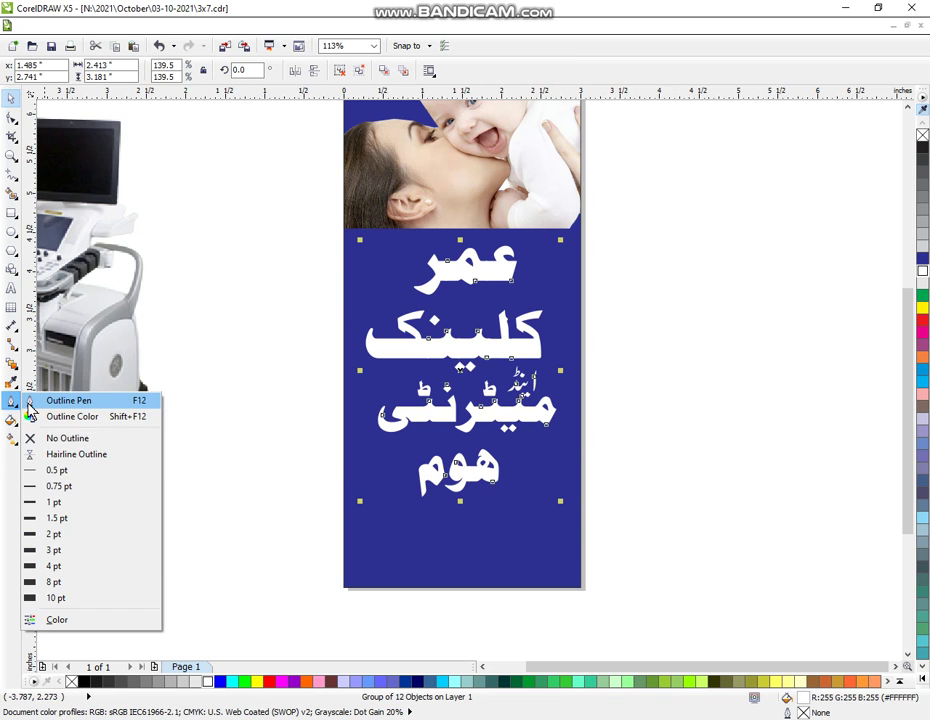
{"action": "left_click", "coordinate": [28, 402]}
{"action": "left_click", "coordinate": [384, 287]}
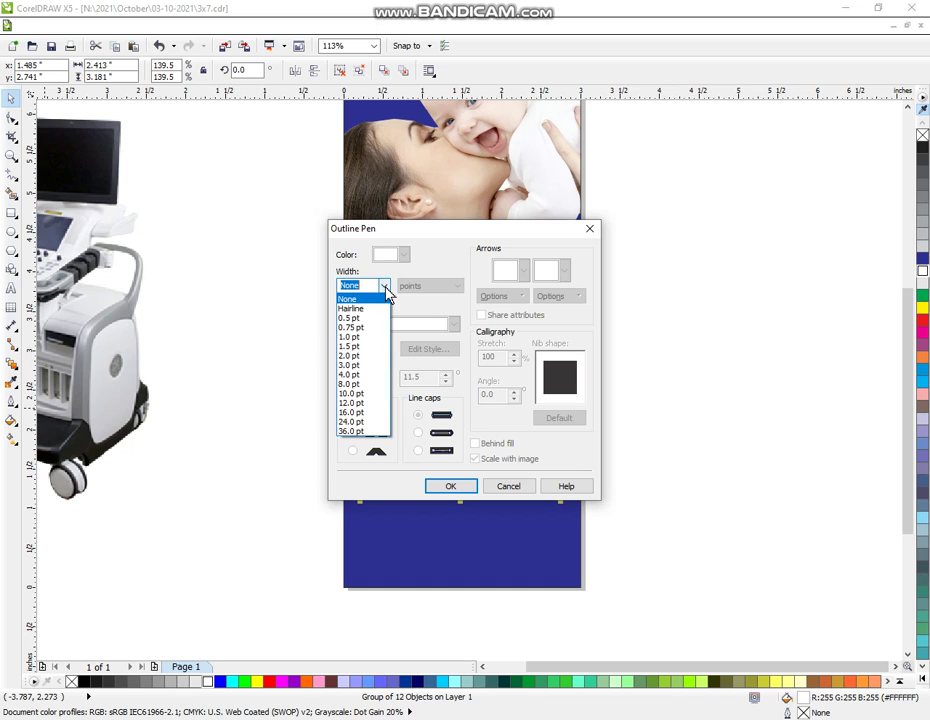
{"action": "left_click", "coordinate": [361, 377]}
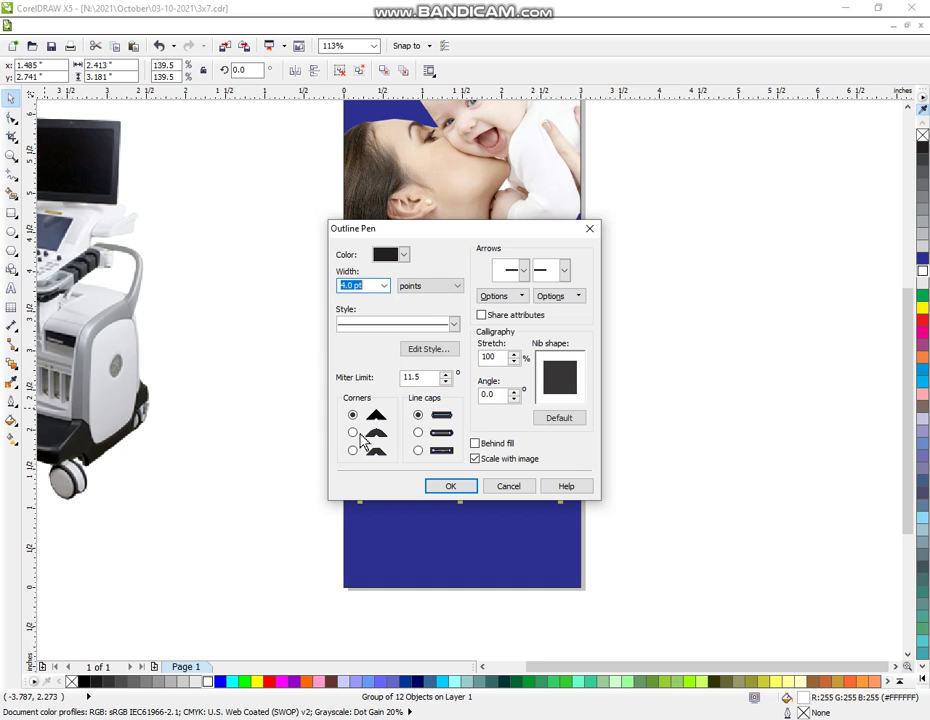
{"action": "left_click", "coordinate": [377, 434]}
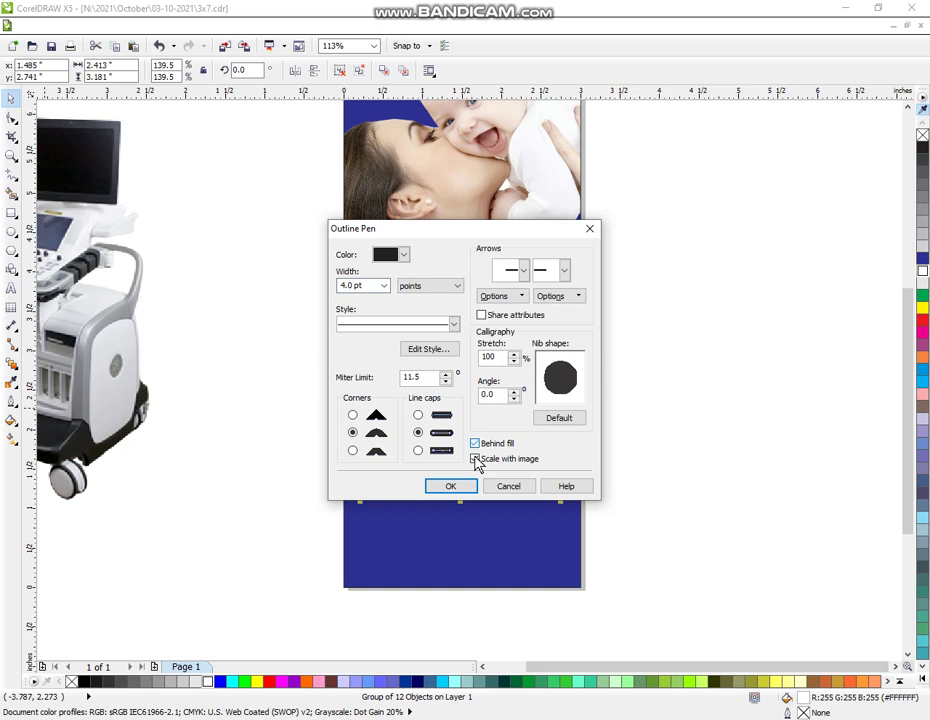
{"action": "left_click", "coordinate": [451, 486]}
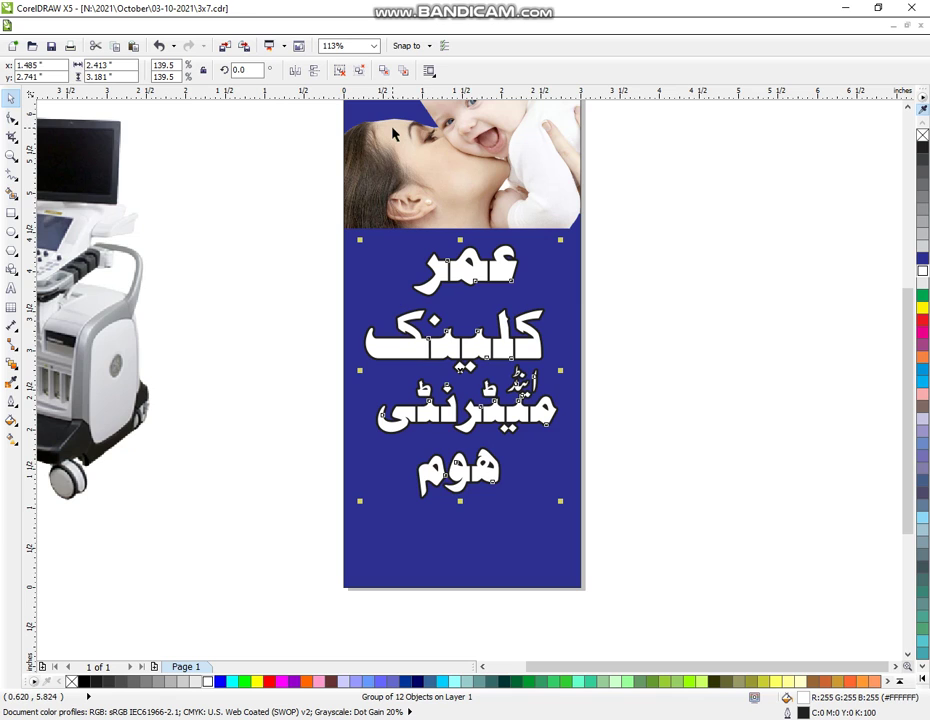
Ungroup the clinic name, weld its letters into a single curve, and fill it with red
{"action": "key", "text": "ctrl+u"}
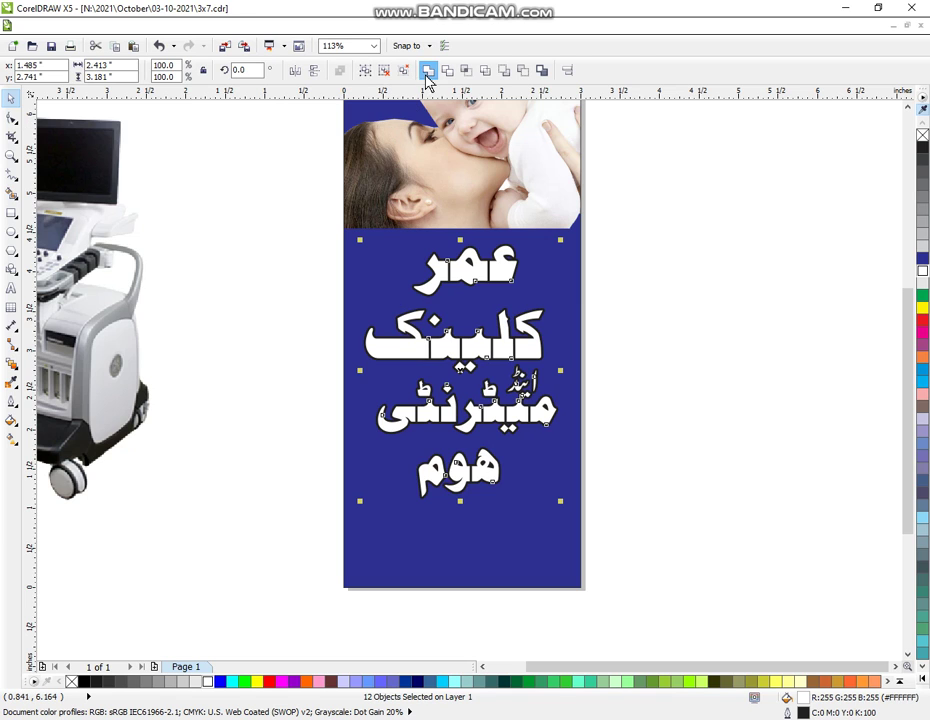
{"action": "left_click", "coordinate": [428, 80]}
{"action": "left_click_drag", "start_coordinate": [281, 226], "coordinate": [650, 531]}
{"action": "left_click", "coordinate": [922, 320]}
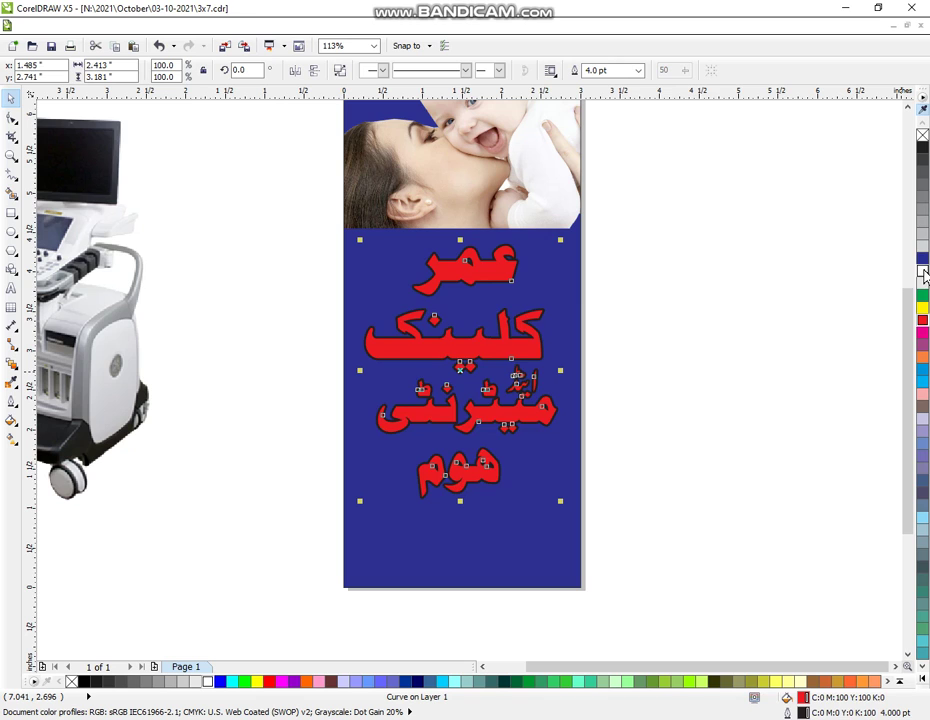
Change the clinic name's outline colour to white and set its width to 8.0 pt
{"action": "right_click", "coordinate": [922, 271]}
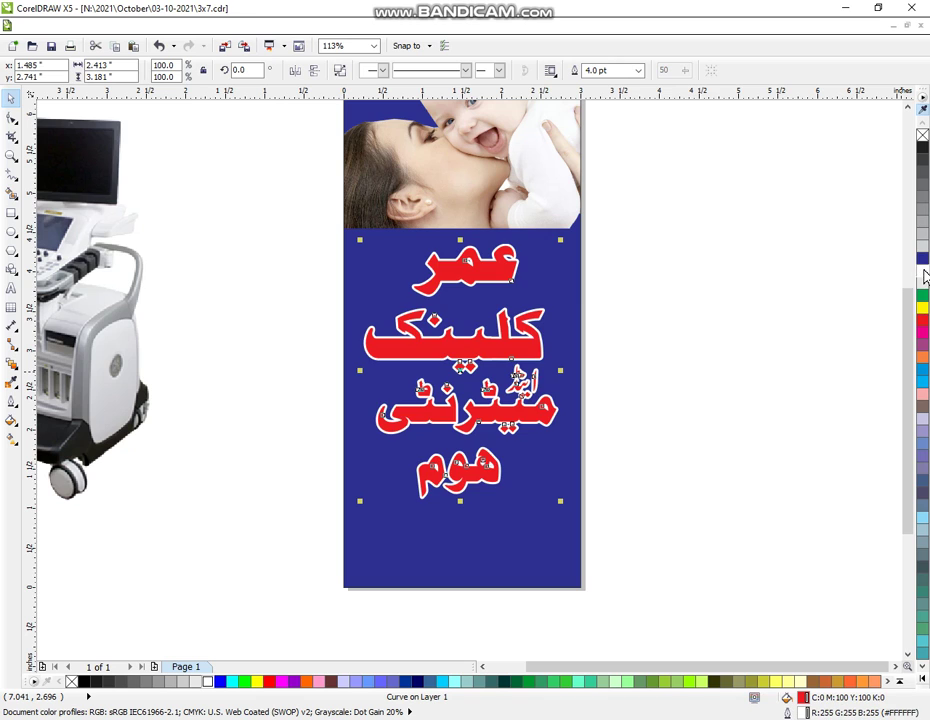
{"action": "left_click", "coordinate": [11, 401]}
{"action": "left_click", "coordinate": [60, 401]}
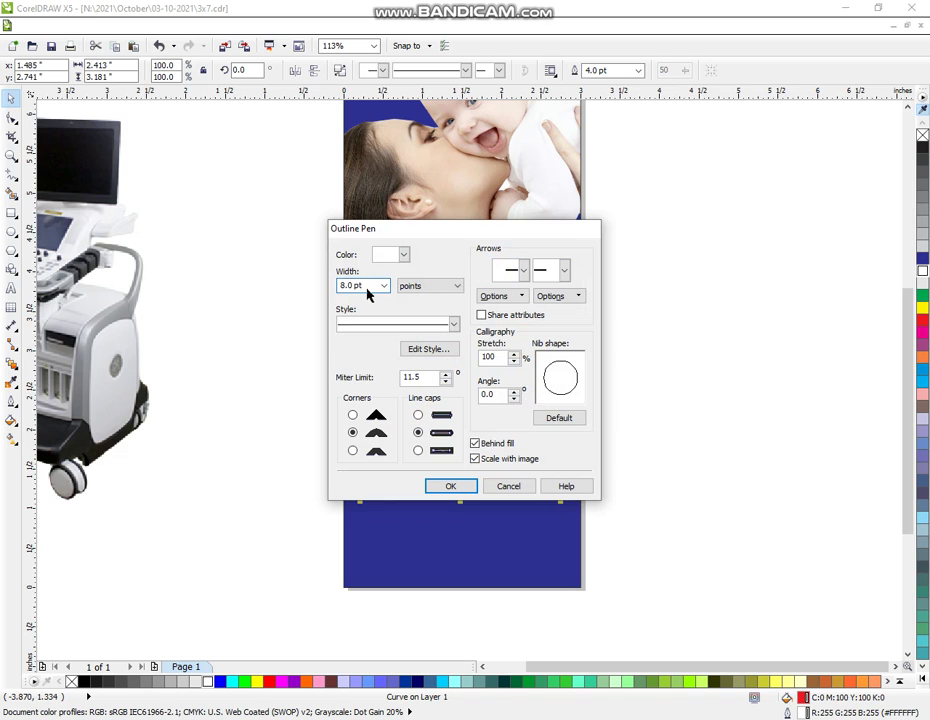
{"action": "key", "text": "Return"}
{"action": "left_click", "coordinate": [700, 410]}
Centre the clinic name horizontally on the blue banner rectangle
{"action": "left_click", "coordinate": [494, 415]}
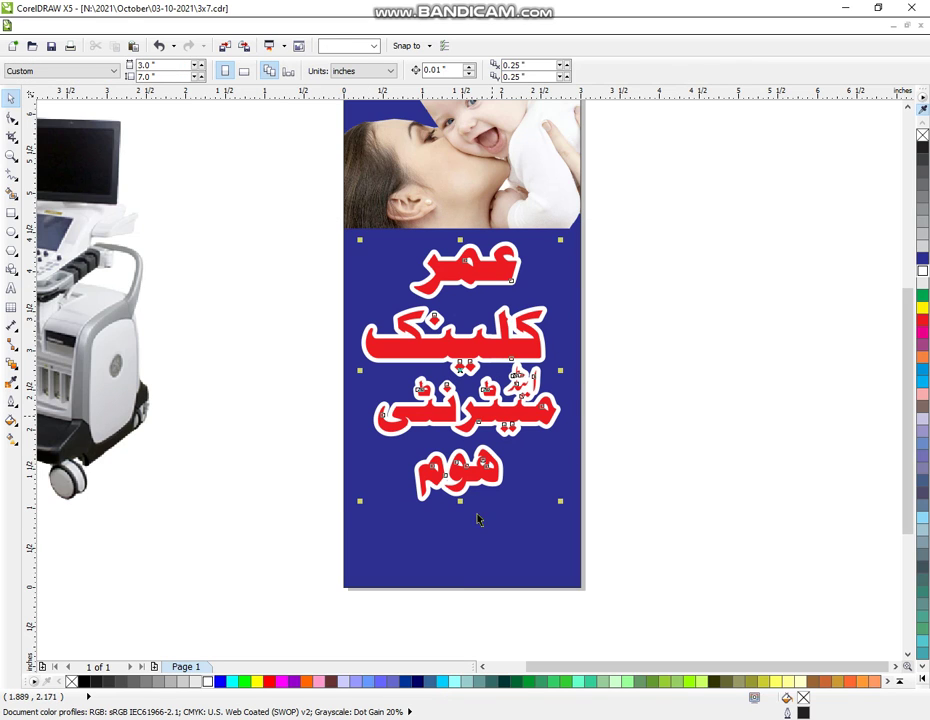
{"action": "left_click", "coordinate": [474, 527], "text": "shift"}
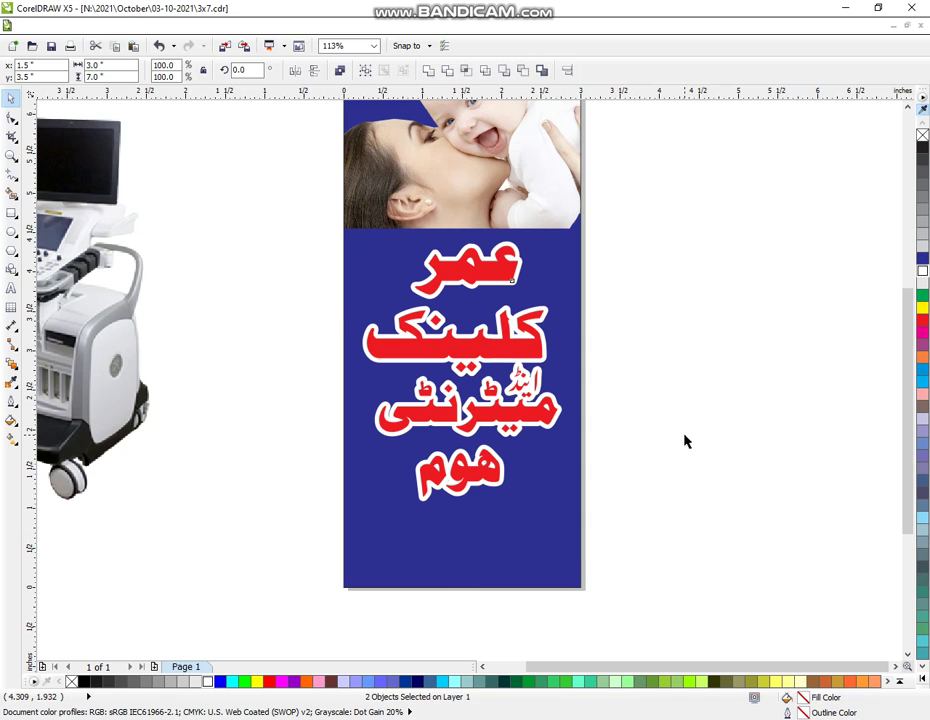
{"action": "left_click", "coordinate": [253, 408]}
Scale the ultrasound machine picture down to about 1.95 × 2.78 inches and place it over the banner's lower right part
{"action": "left_click_drag", "start_coordinate": [99, 373], "coordinate": [264, 475]}
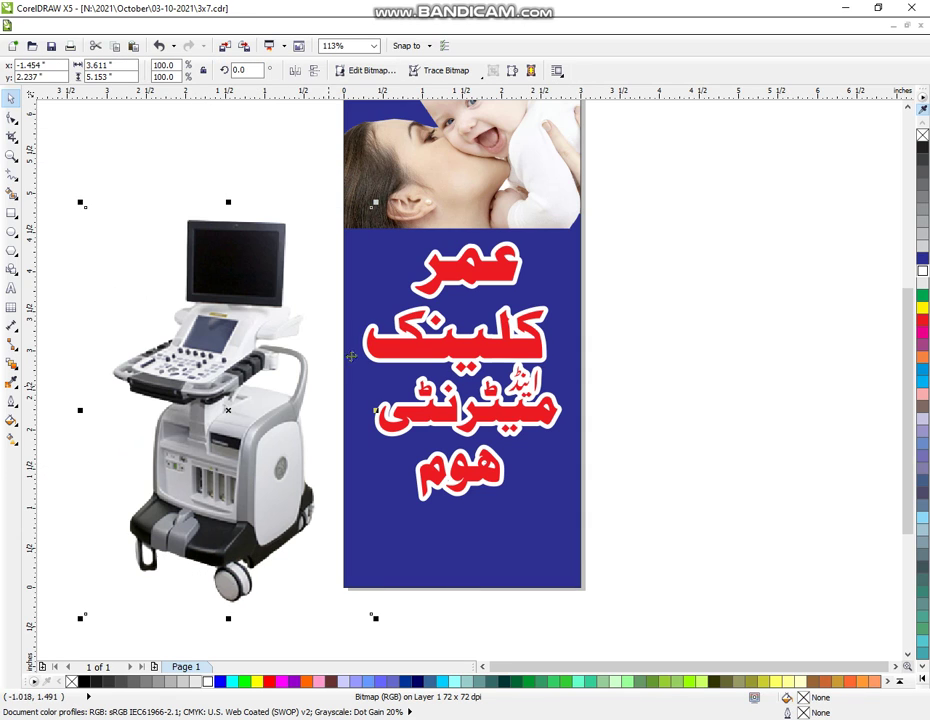
{"action": "left_click_drag", "start_coordinate": [375, 203], "coordinate": [350, 300]}
{"action": "left_click_drag", "start_coordinate": [233, 379], "coordinate": [522, 476]}
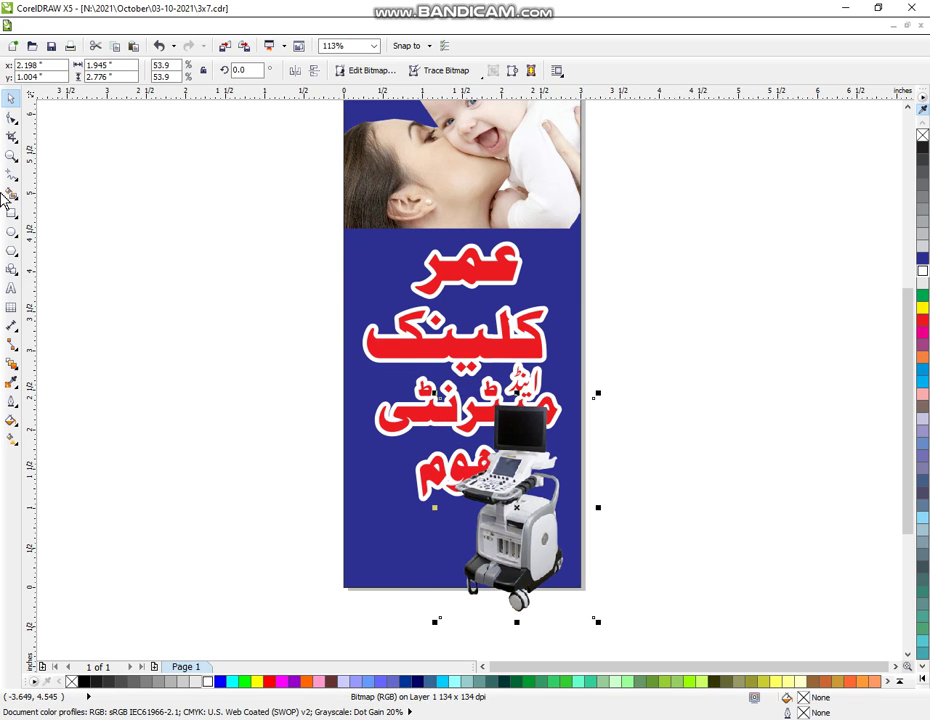
Shrink the ultrasound machine picture further to about 1.32 × 1.89 inches and fit it into the banner's lower right corner
{"action": "left_click", "coordinate": [10, 156]}
{"action": "scroll", "coordinate": [293, 256], "scroll_direction": "down", "scroll_amount": 1}
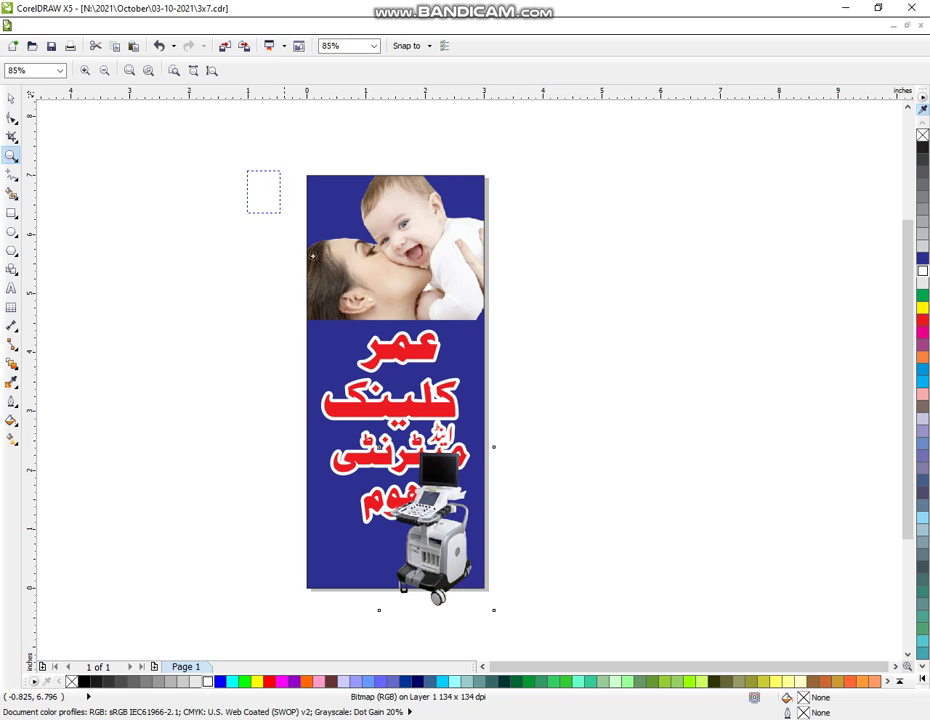
{"action": "left_click_drag", "start_coordinate": [280, 213], "coordinate": [575, 612]}
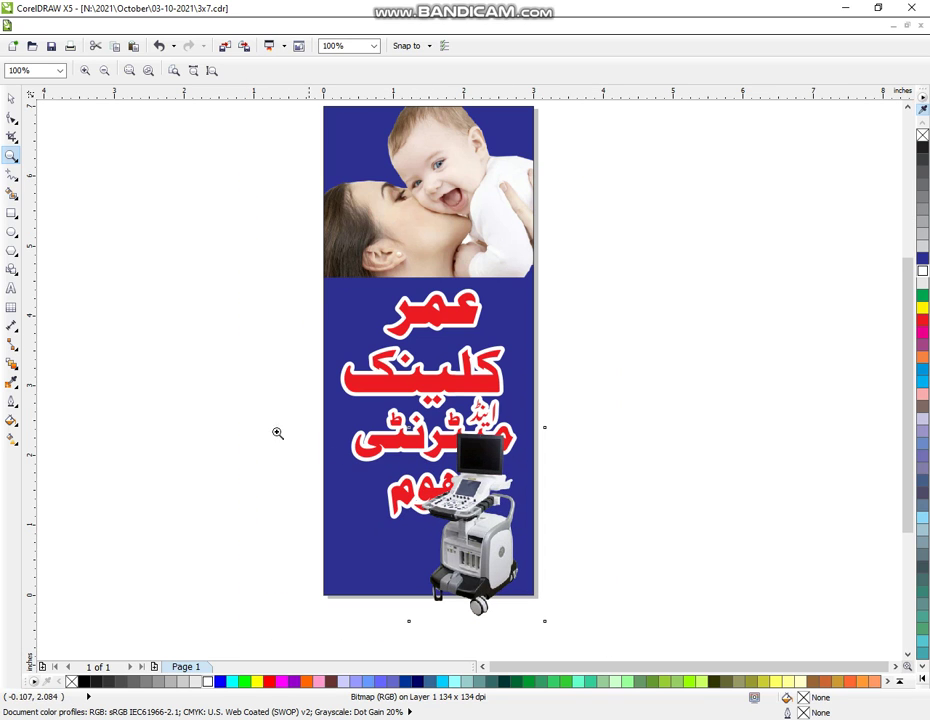
{"action": "left_click", "coordinate": [10, 99]}
{"action": "left_click", "coordinate": [610, 507]}
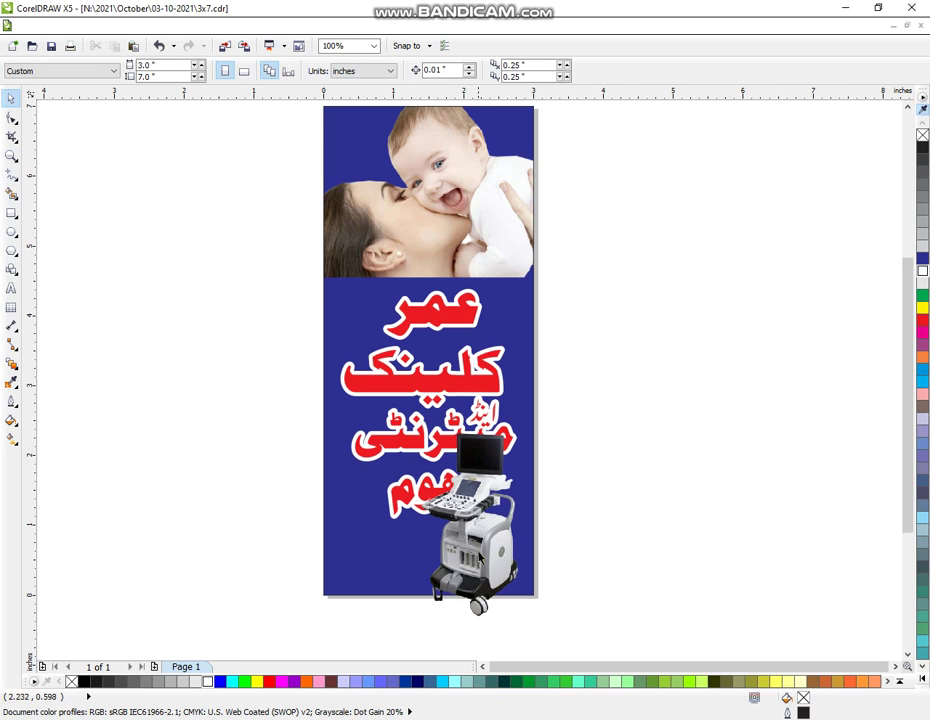
{"action": "left_click_drag", "start_coordinate": [478, 552], "coordinate": [482, 549]}
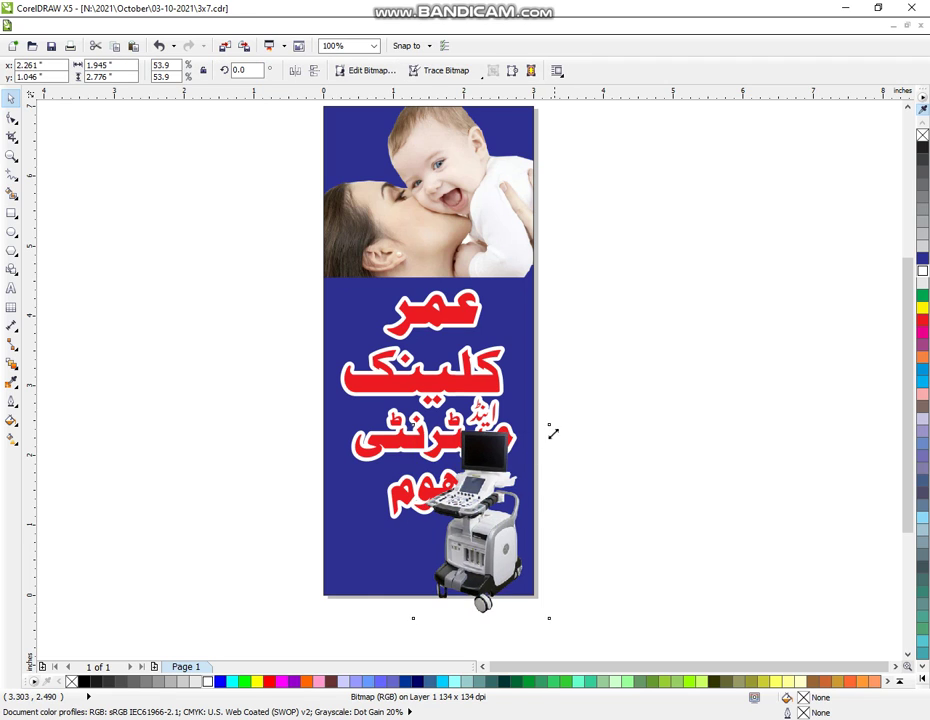
{"action": "left_click_drag", "start_coordinate": [553, 434], "coordinate": [537, 493]}
{"action": "mouse_move", "coordinate": [480, 528]}
{"action": "left_mouse_down"}
{"action": "mouse_move", "coordinate": [501, 517]}
{"action": "mouse_move", "coordinate": [487, 519]}
{"action": "left_mouse_up"}
{"action": "left_click_drag", "start_coordinate": [470, 517], "coordinate": [481, 511]}
{"action": "left_click", "coordinate": [600, 512]}
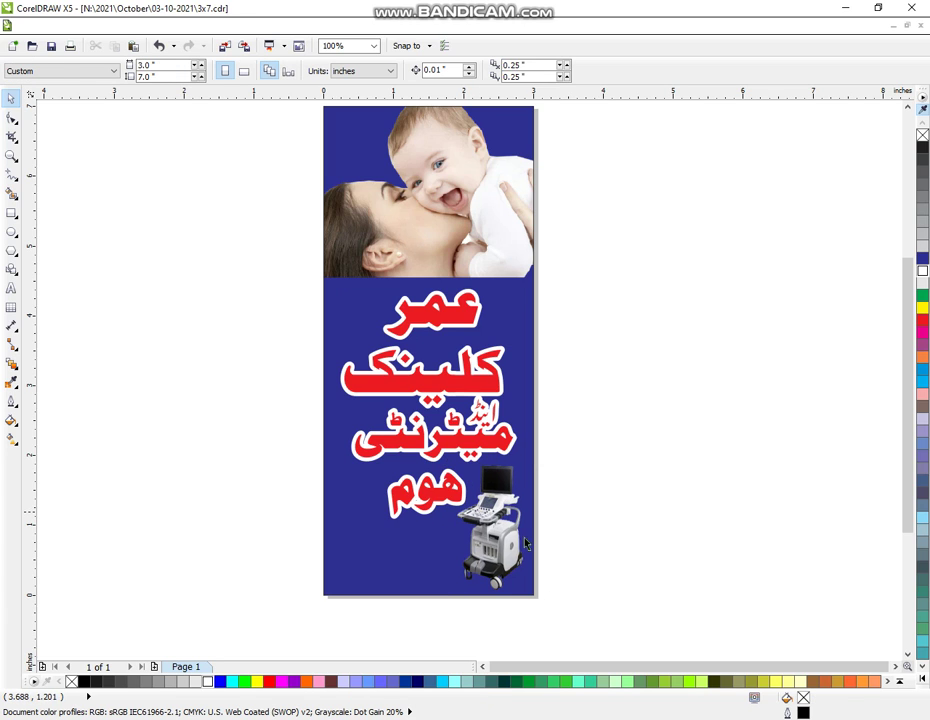
Duplicate the ultrasound machine picture, mirror the copy horizontally, and place it in the banner's lower left corner
{"action": "left_click", "coordinate": [497, 541]}
{"action": "left_click_drag", "start_coordinate": [497, 541], "coordinate": [383, 543]}
{"action": "left_click", "coordinate": [297, 70]}
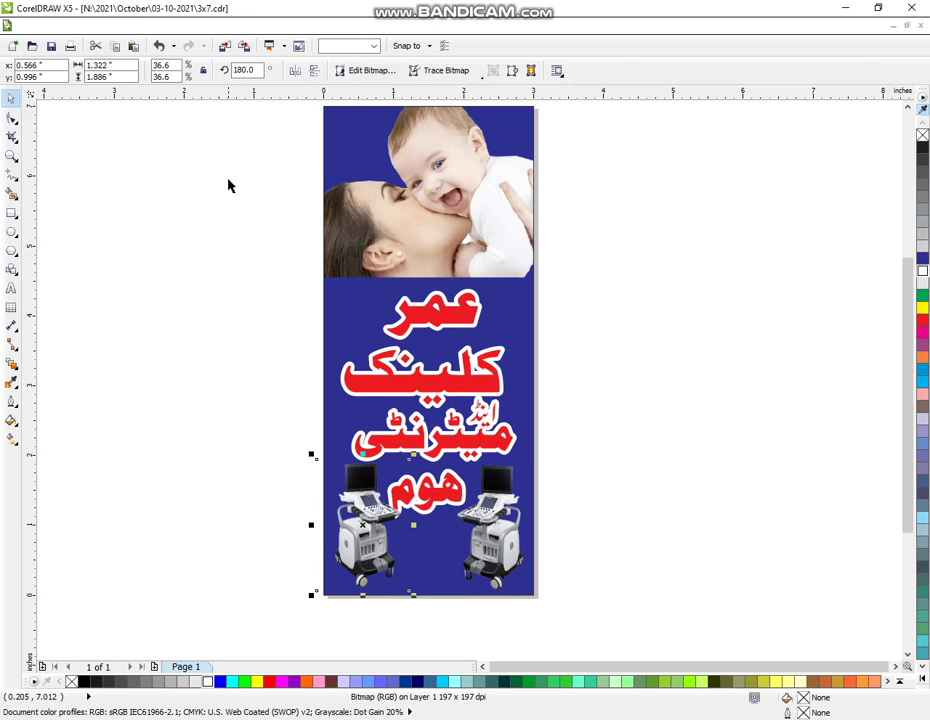
{"action": "left_click", "coordinate": [251, 399]}
{"action": "left_click", "coordinate": [351, 540]}
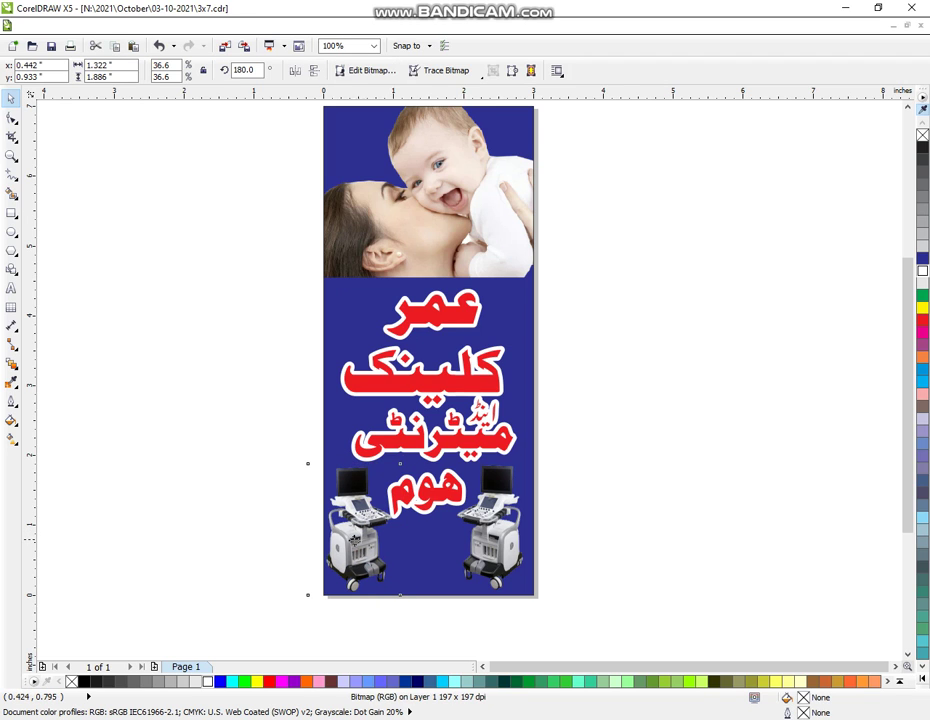
{"action": "left_click", "coordinate": [354, 541]}
{"action": "left_click", "coordinate": [654, 465]}
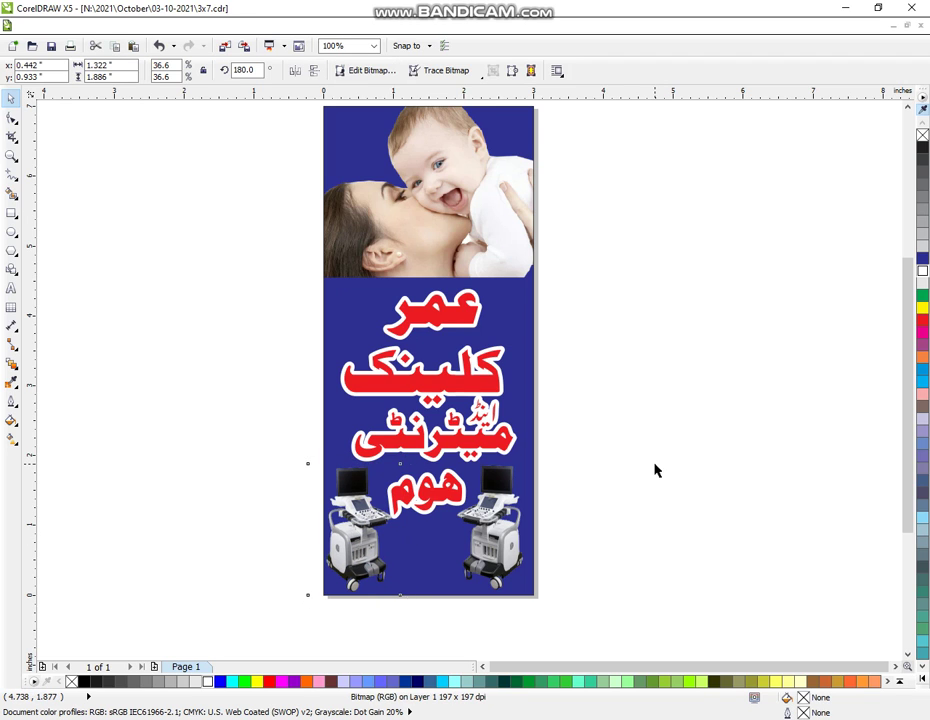
Scale the clinic name down slightly and move it up a little, clear of the two ultrasound machines
{"action": "left_click", "coordinate": [458, 373]}
{"action": "left_click_drag", "start_coordinate": [518, 286], "coordinate": [513, 292]}
{"action": "left_click_drag", "start_coordinate": [441, 380], "coordinate": [439, 376]}
{"action": "left_click", "coordinate": [579, 506]}
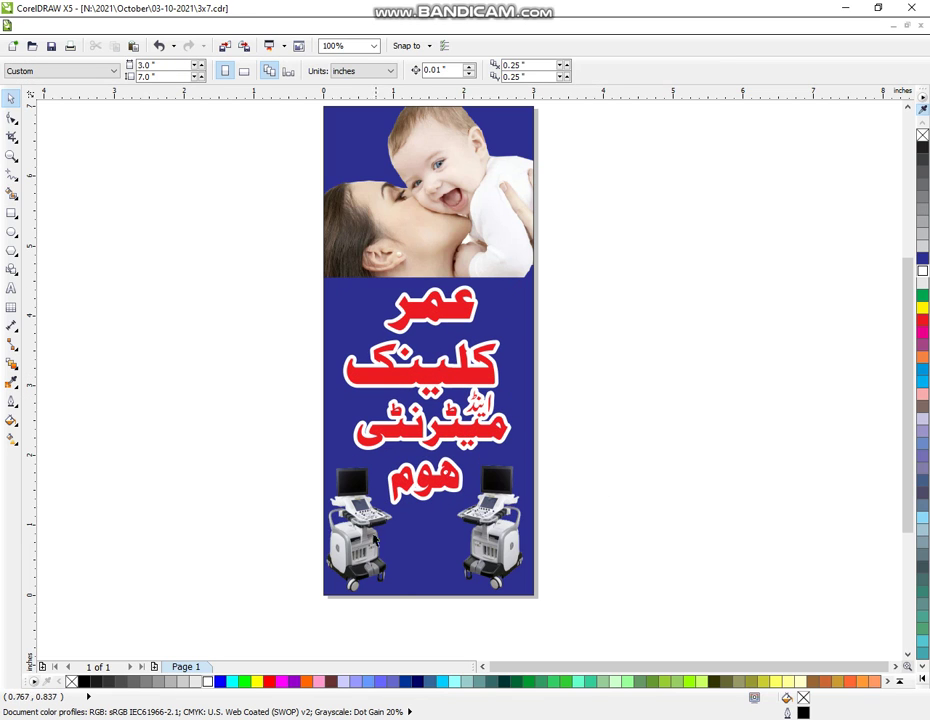
Move the left ultrasound machine slightly inward and align the two machines by their horizontal centre line
{"action": "left_click", "coordinate": [366, 529]}
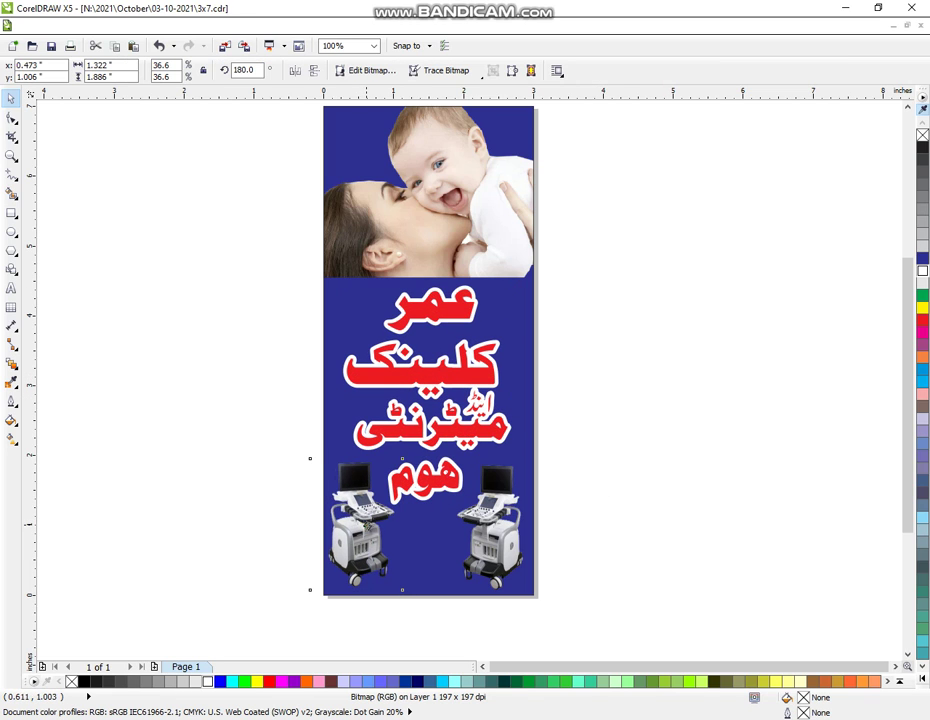
{"action": "left_click_drag", "start_coordinate": [366, 525], "coordinate": [368, 527]}
{"action": "left_click", "coordinate": [493, 533], "text": "shift"}
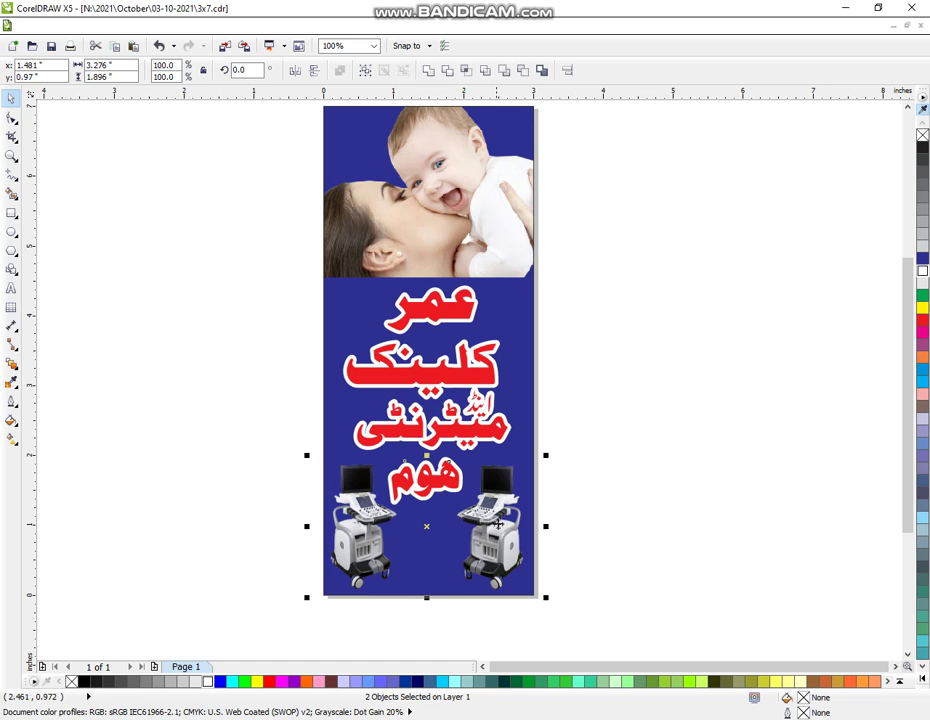
{"action": "key", "text": "e"}
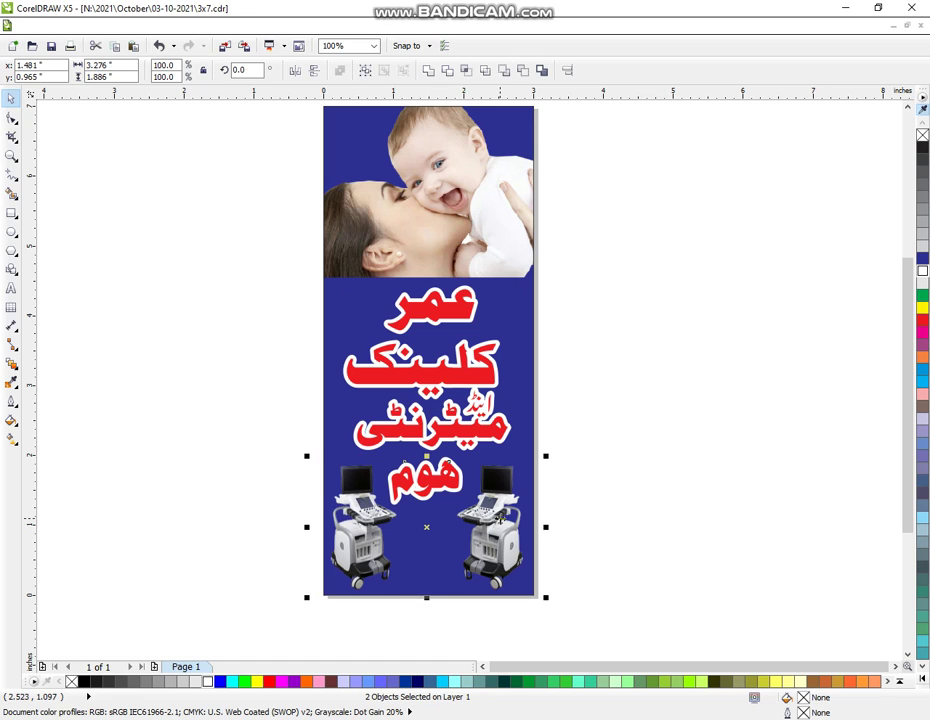
{"action": "left_click", "coordinate": [595, 500]}
Move both ultrasound machines together slightly up and to the left on the banner
{"action": "left_click", "coordinate": [501, 547]}
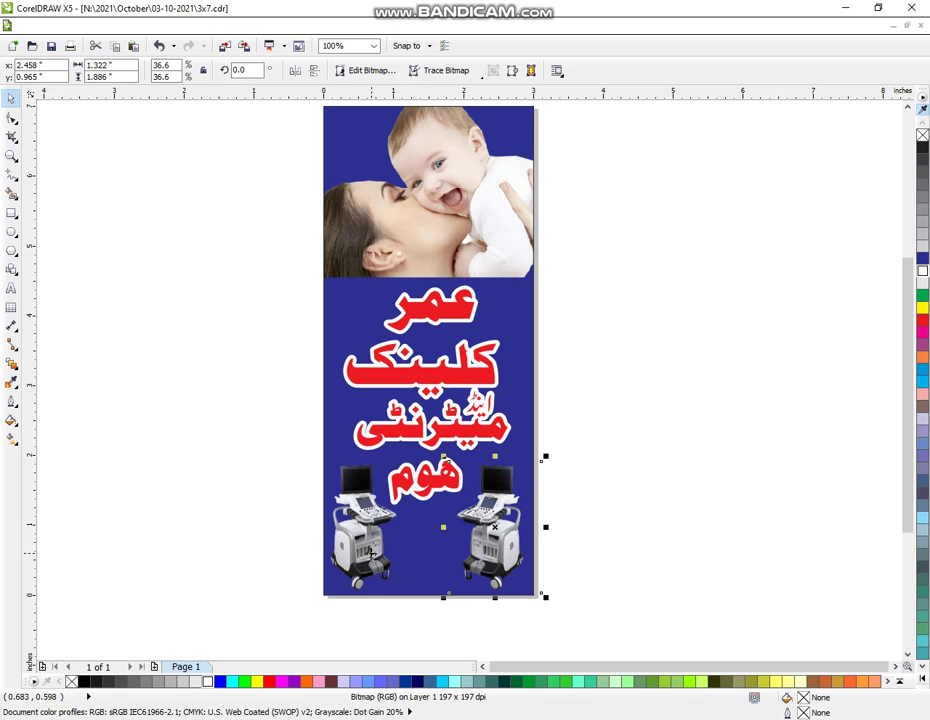
{"action": "left_click", "coordinate": [371, 553], "text": "shift"}
{"action": "left_click_drag", "start_coordinate": [493, 543], "coordinate": [489, 540]}
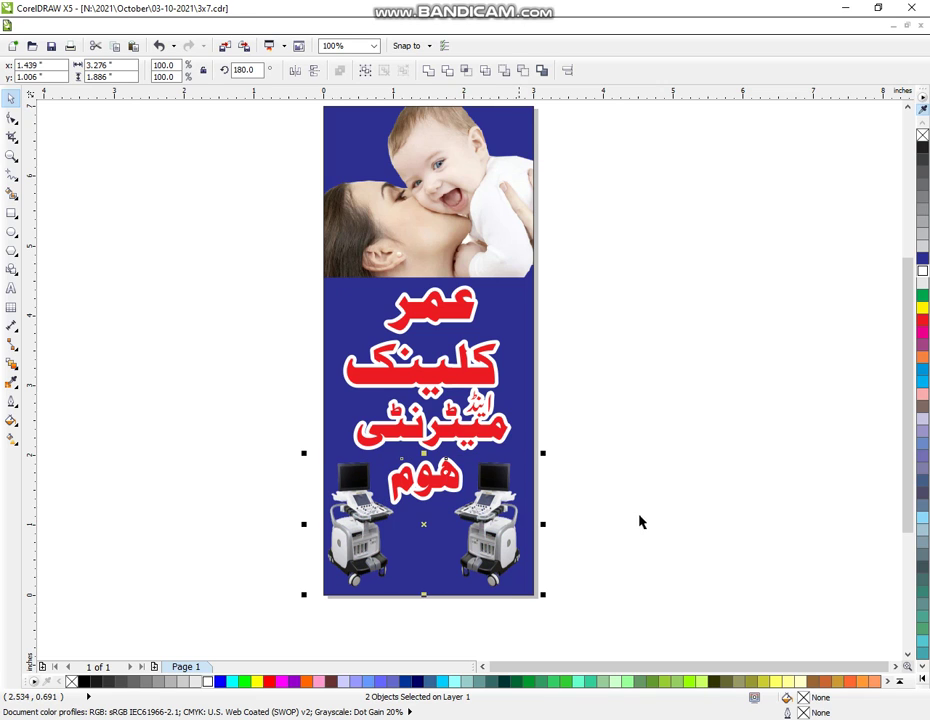
{"action": "left_click", "coordinate": [585, 527]}
PowerClip both ultrasound machine pictures inside the blue banner rectangle
{"action": "left_click", "coordinate": [500, 543]}
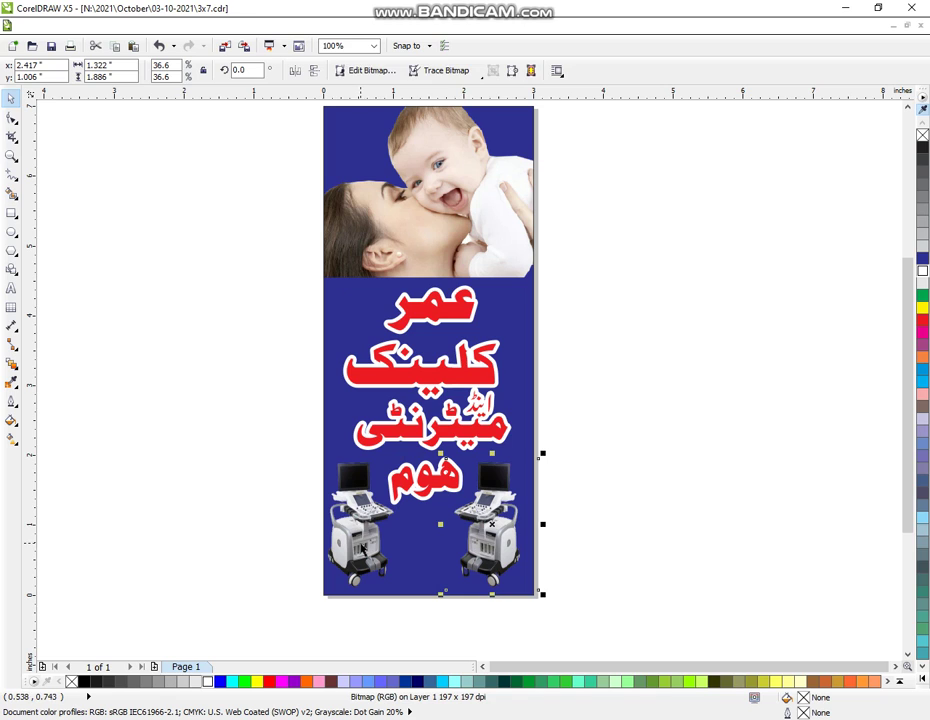
{"action": "left_click", "coordinate": [387, 530], "text": "shift"}
{"action": "left_click", "coordinate": [216, 26]}
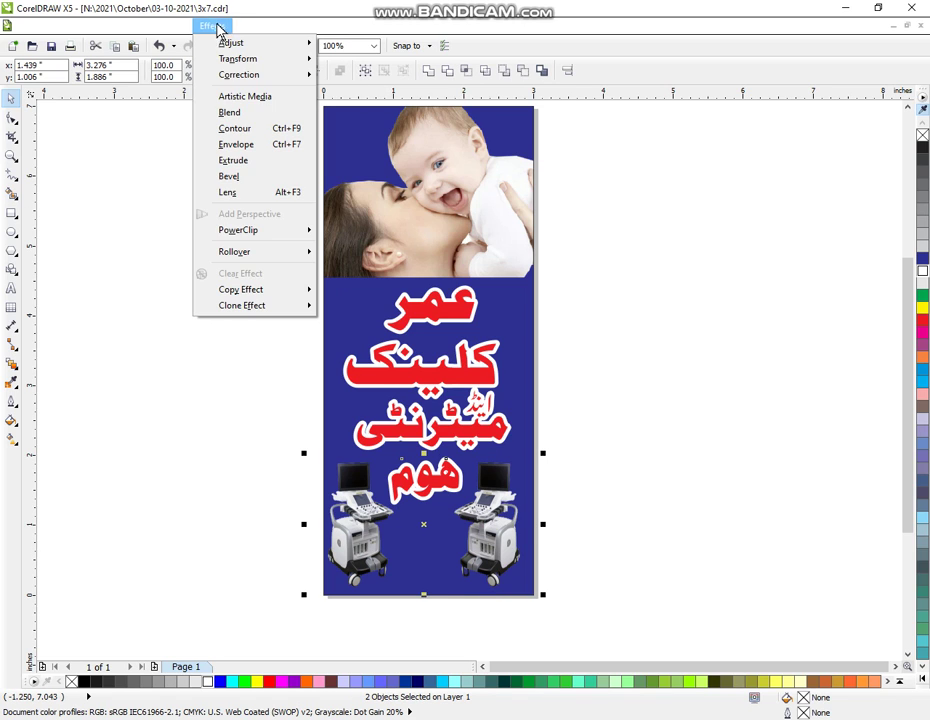
{"action": "left_click", "coordinate": [340, 233]}
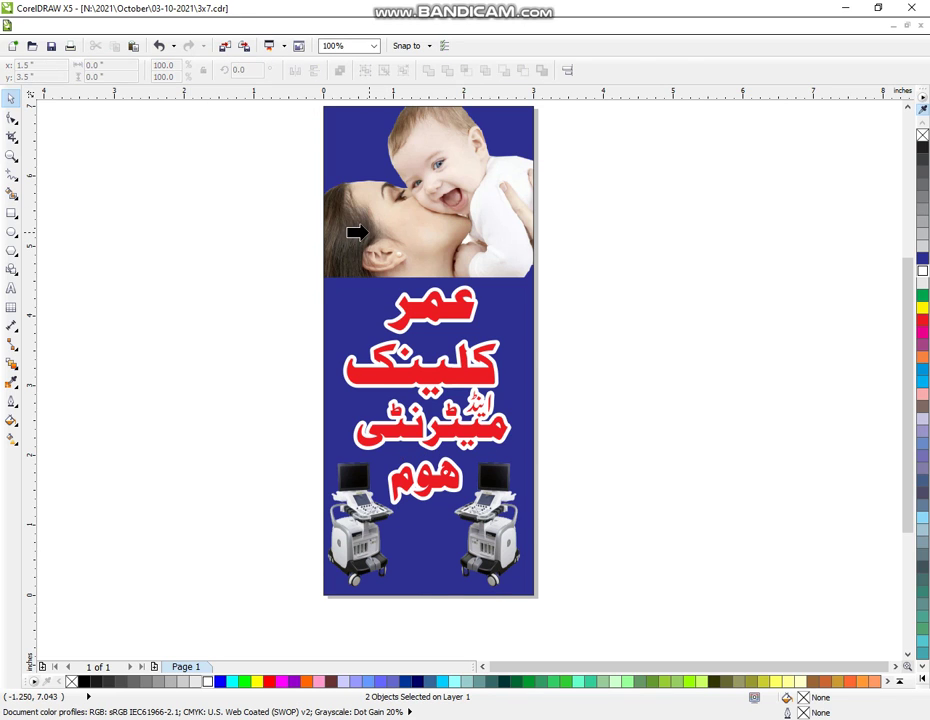
{"action": "left_click", "coordinate": [387, 251]}
{"action": "left_click", "coordinate": [639, 369]}
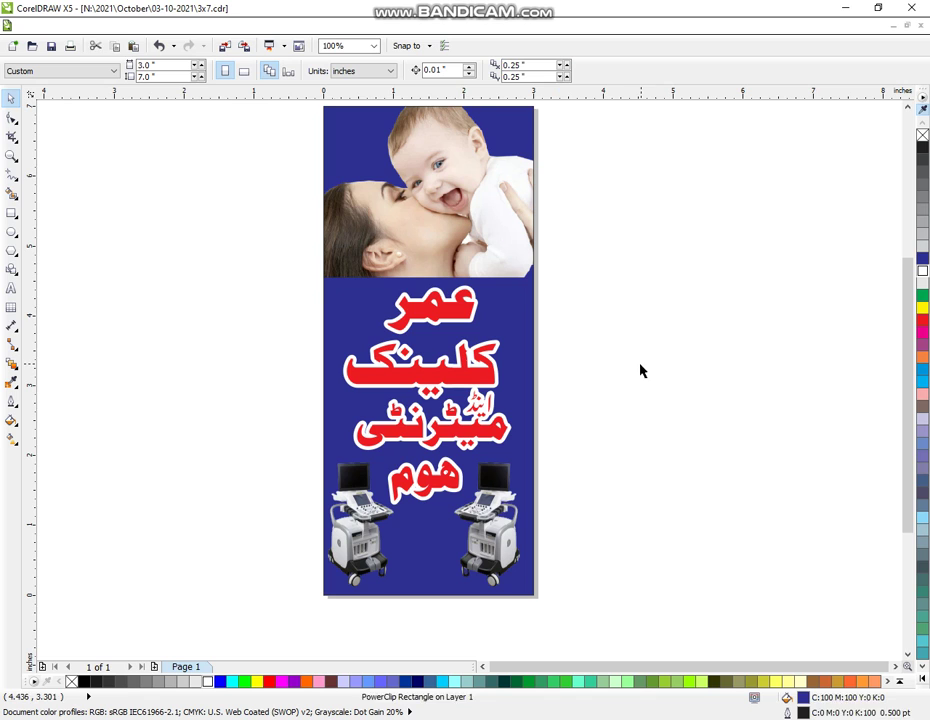
Examine the finished banner as a whole and close up around the two ultrasound machines
{"action": "left_click", "coordinate": [13, 157]}
{"action": "scroll", "coordinate": [400, 360], "scroll_direction": "down", "scroll_amount": 2}
{"action": "left_click_drag", "start_coordinate": [329, 169], "coordinate": [572, 592]}
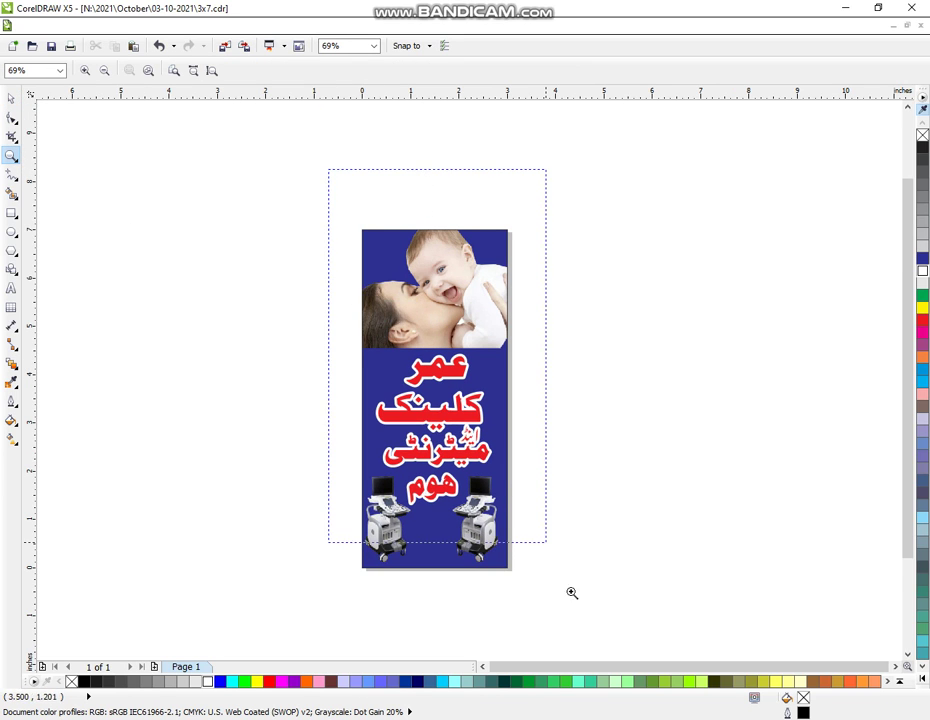
{"action": "scroll", "coordinate": [565, 612], "scroll_direction": "up", "scroll_amount": 1}
{"action": "left_click_drag", "start_coordinate": [320, 135], "coordinate": [605, 634]}
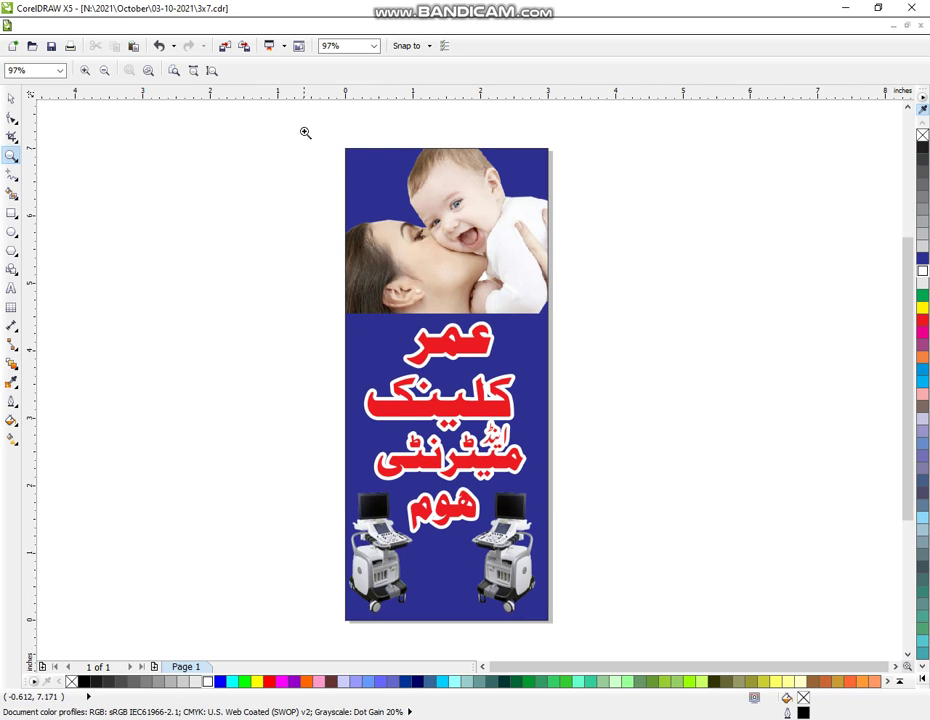
{"action": "left_click_drag", "start_coordinate": [305, 132], "coordinate": [604, 624]}
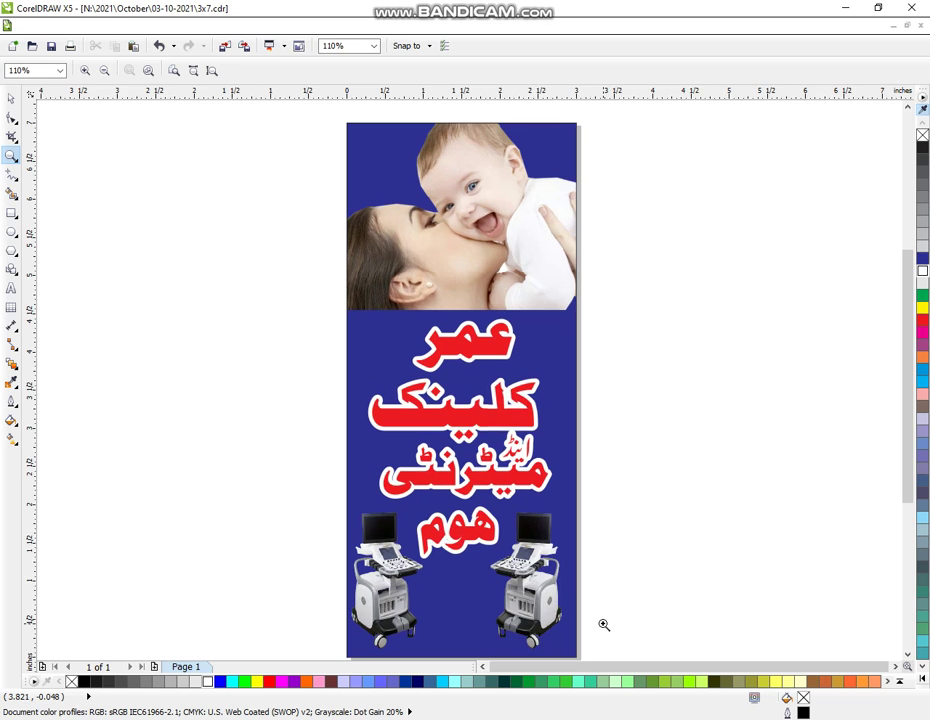
{"action": "left_click_drag", "start_coordinate": [337, 500], "coordinate": [605, 657]}
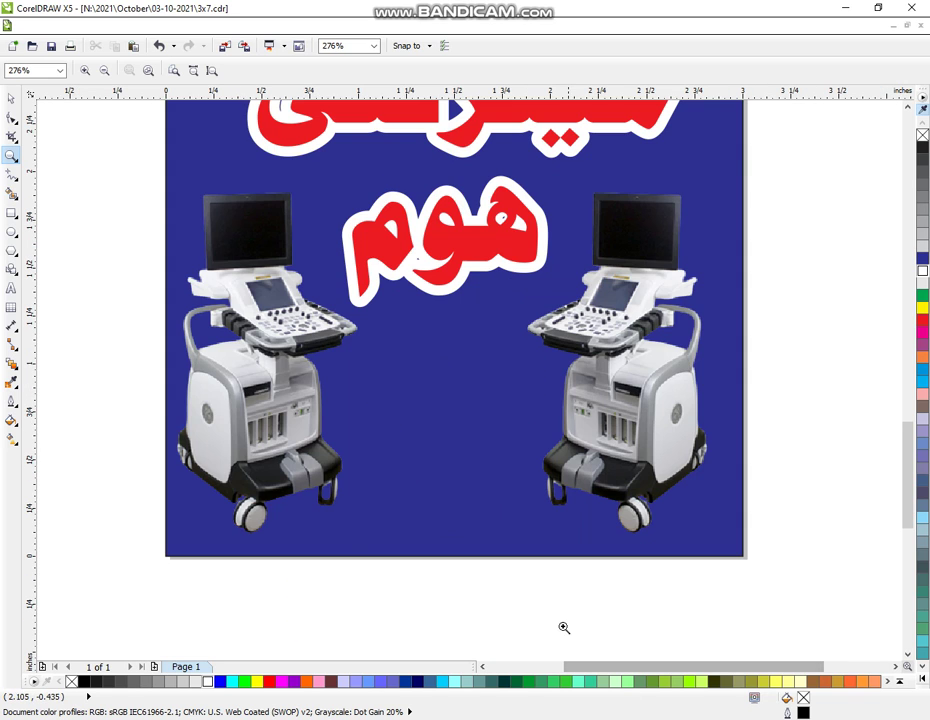
{"action": "right_click", "coordinate": [485, 491]}
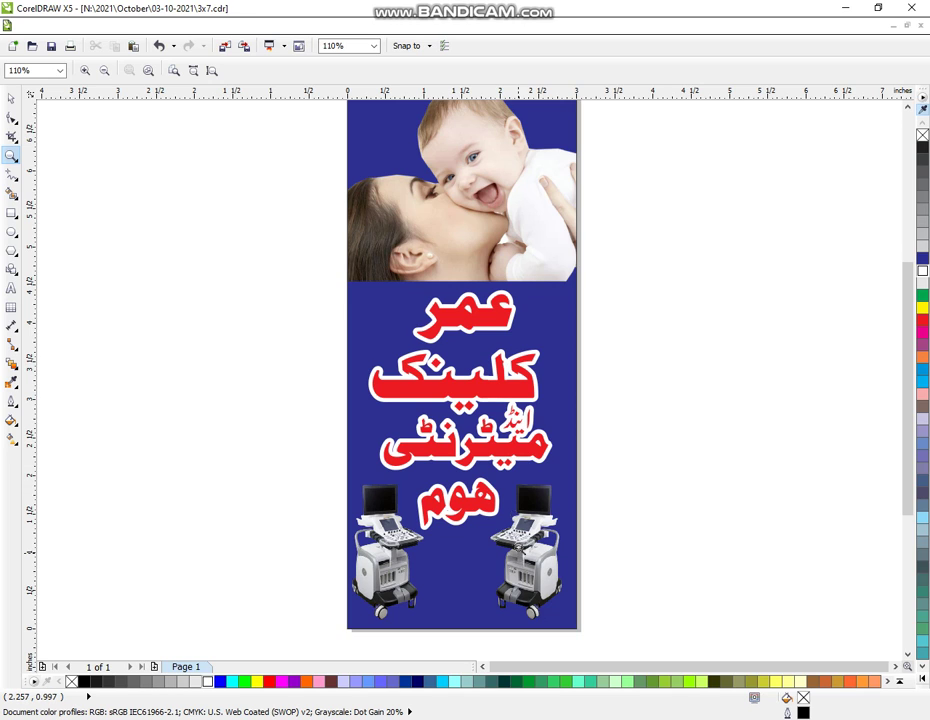
{"action": "scroll", "coordinate": [482, 484], "scroll_direction": "down", "scroll_amount": 1}
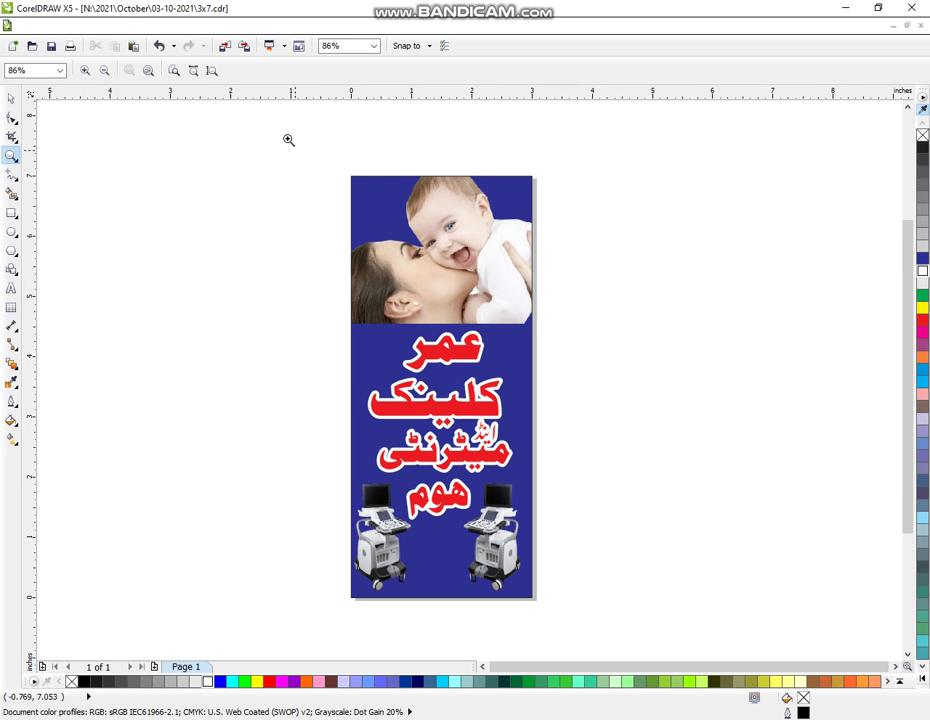
{"action": "left_click_drag", "start_coordinate": [289, 139], "coordinate": [656, 625]}
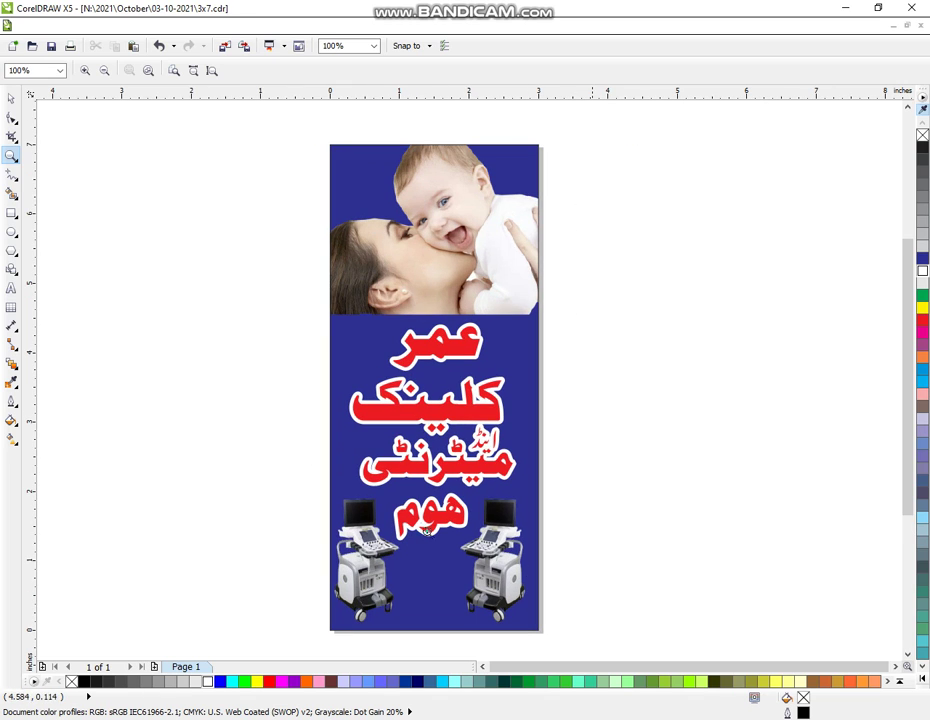
{"action": "left_click", "coordinate": [11, 98]}
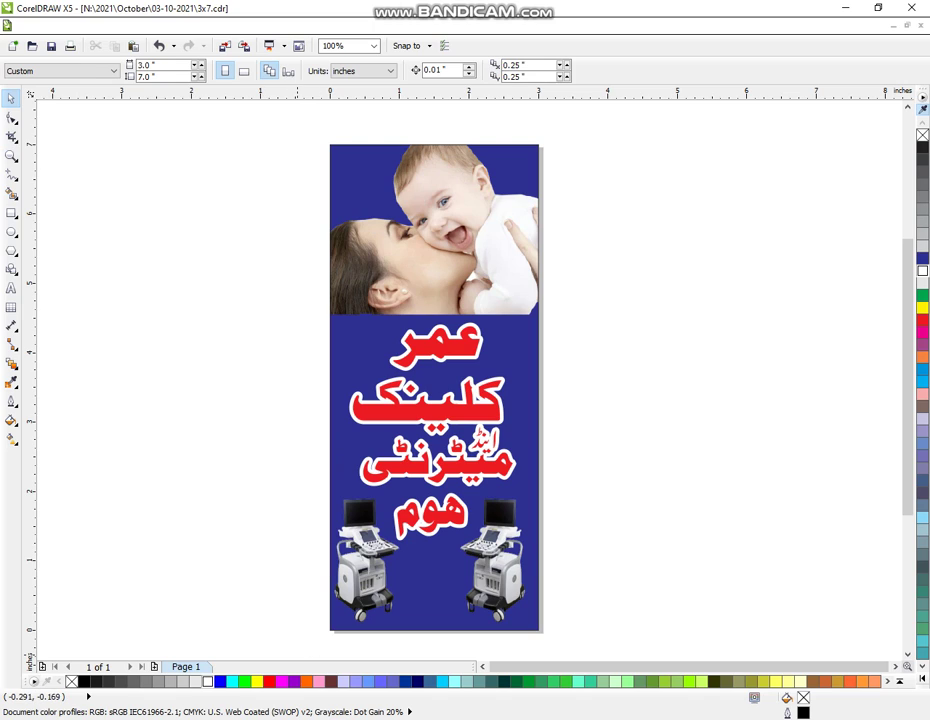
{"action": "mouse_move", "coordinate": [388, 719]}
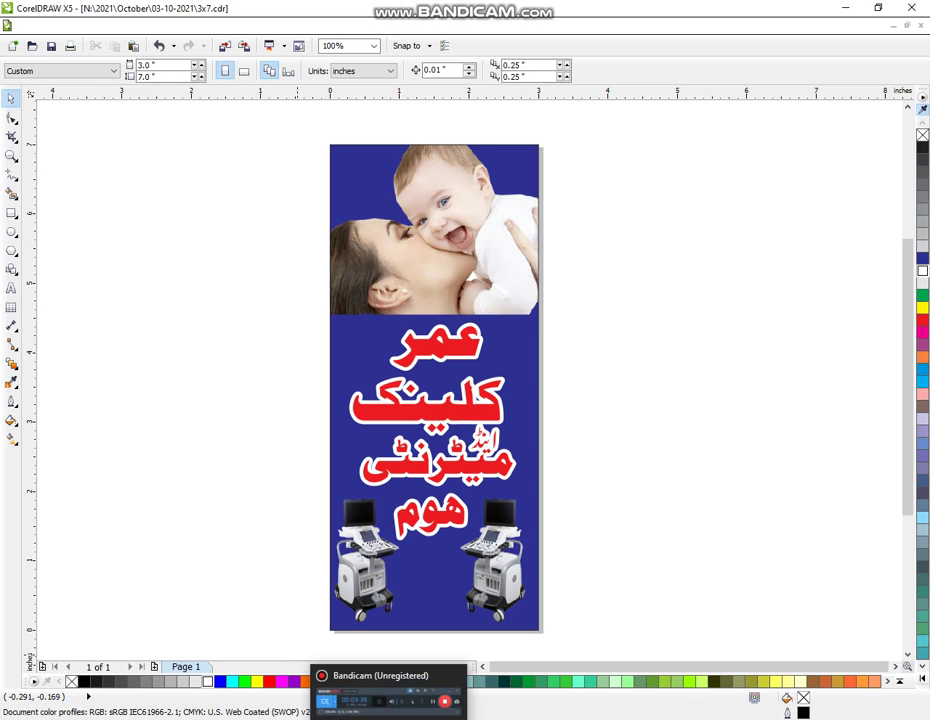
{"action": "left_click", "coordinate": [11, 155]}
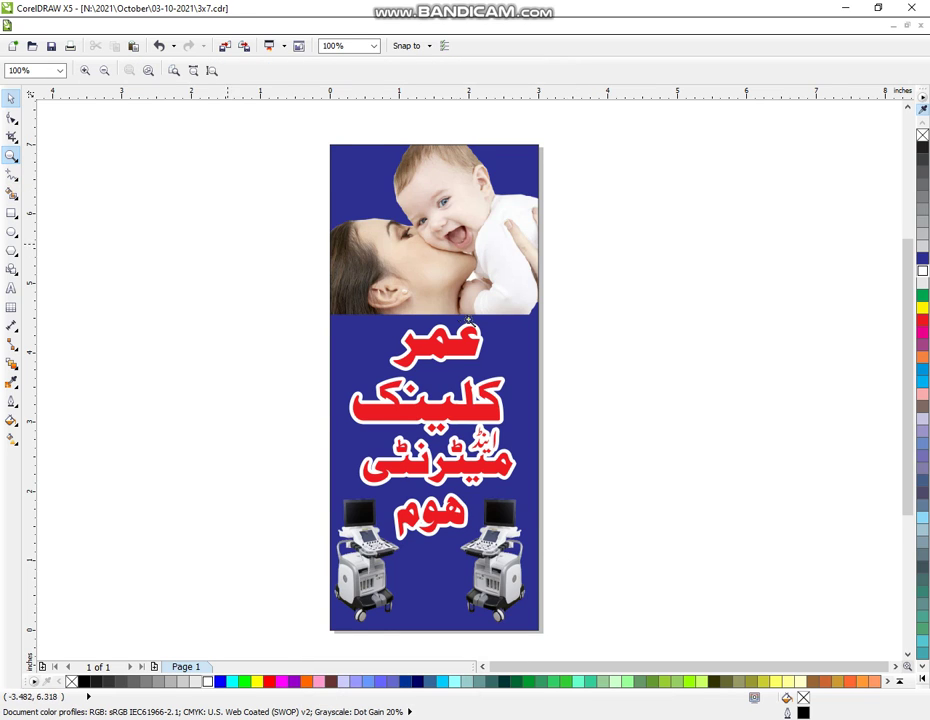
{"action": "scroll", "coordinate": [468, 319], "scroll_direction": "down", "scroll_amount": 1}
{"action": "left_click_drag", "start_coordinate": [309, 131], "coordinate": [646, 623]}
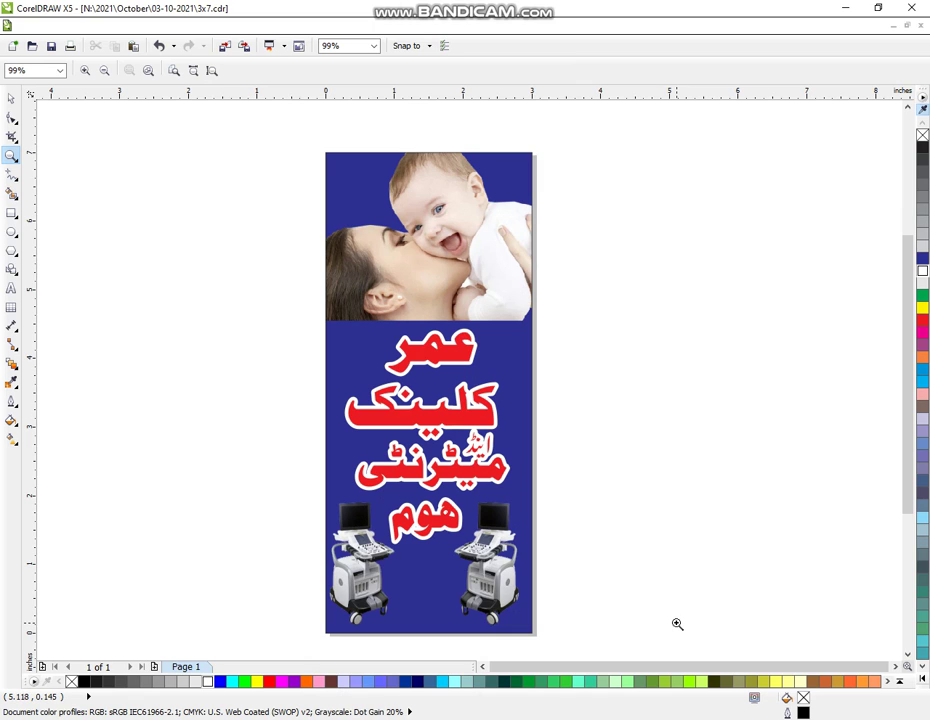
{"action": "left_click", "coordinate": [11, 97]}
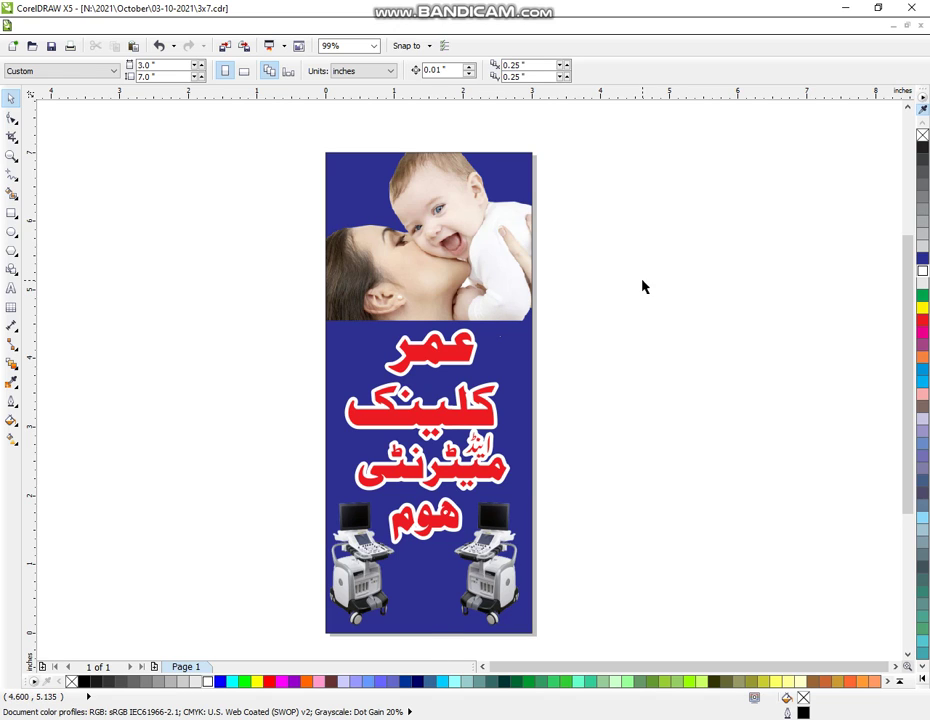
{"action": "left_click", "coordinate": [513, 262]}
{"action": "left_click", "coordinate": [836, 303]}
{"action": "left_click", "coordinate": [513, 273]}
{"action": "left_click", "coordinate": [12, 157]}
{"action": "scroll", "coordinate": [537, 335], "scroll_direction": "down", "scroll_amount": 1}
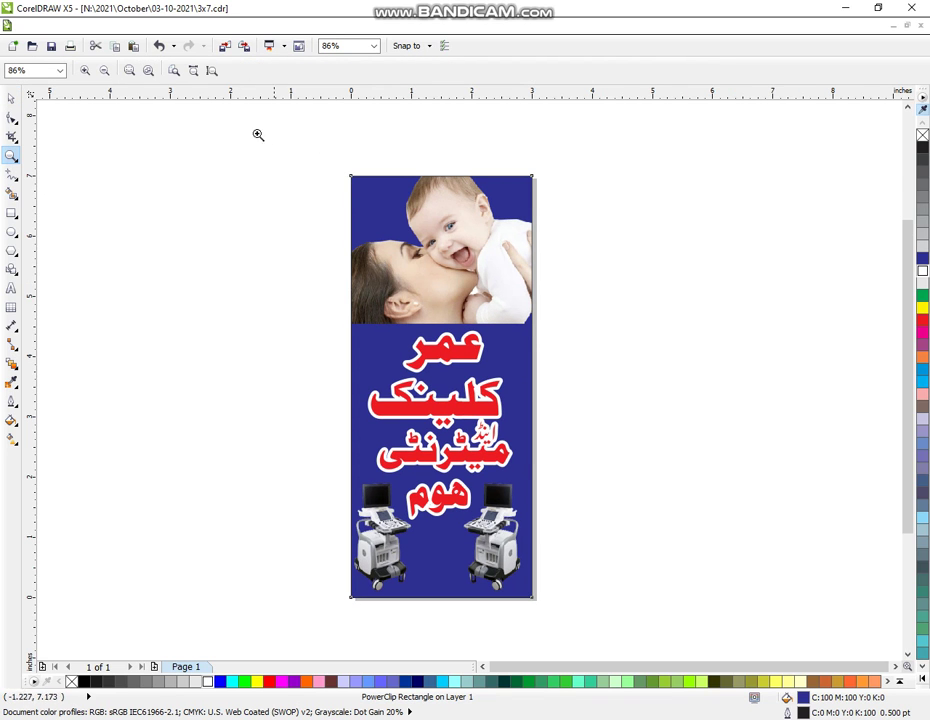
{"action": "left_click_drag", "start_coordinate": [252, 121], "coordinate": [662, 646]}
{"action": "left_click", "coordinate": [10, 97]}
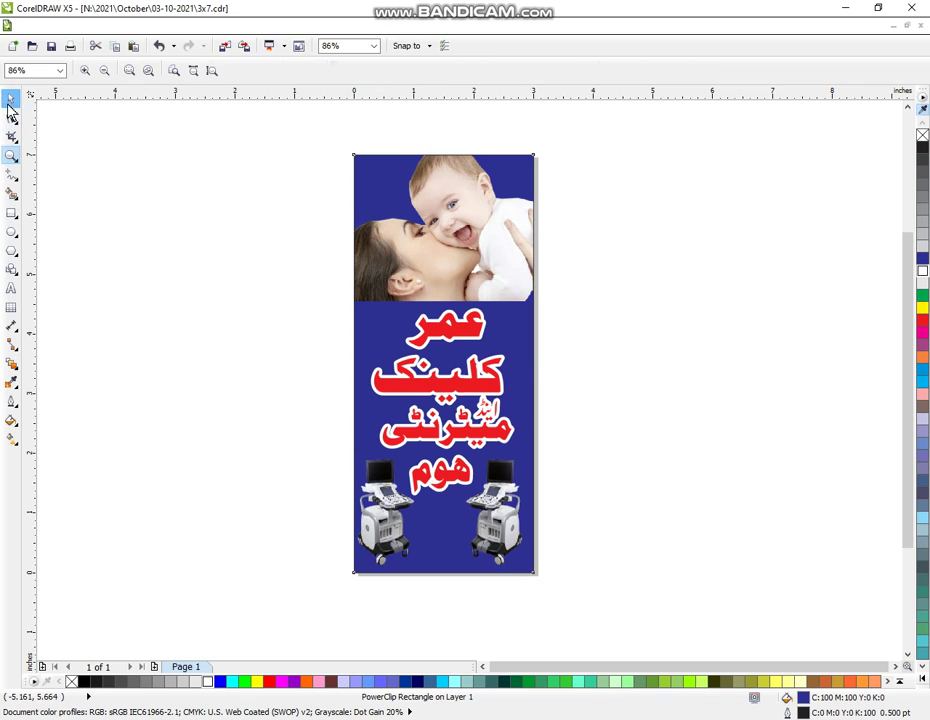
{"action": "left_click", "coordinate": [534, 212]}
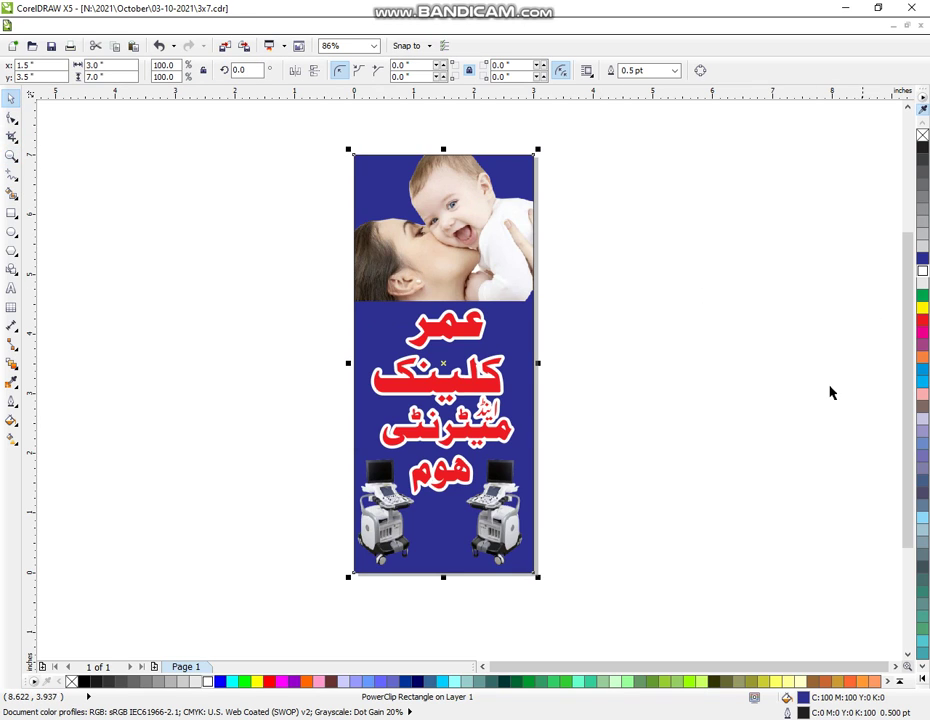
{"action": "left_click", "coordinate": [605, 280]}
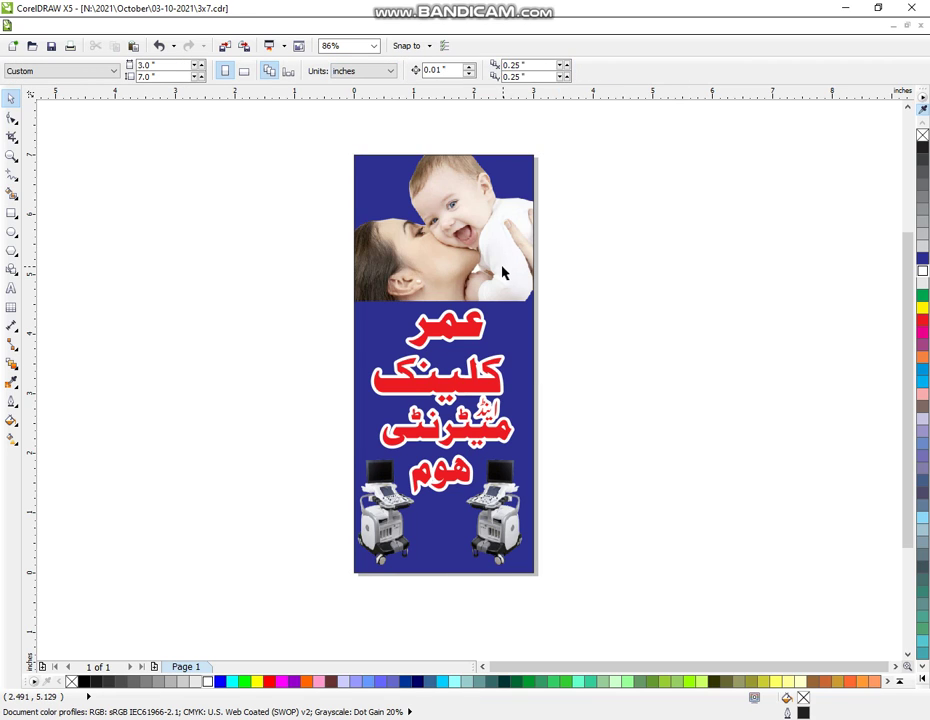
Extract the PowerClip contents from the blue banner rectangle, leaving the photo and ultrasound machines as separate objects
{"action": "right_click", "coordinate": [501, 271]}
{"action": "left_click", "coordinate": [512, 272]}
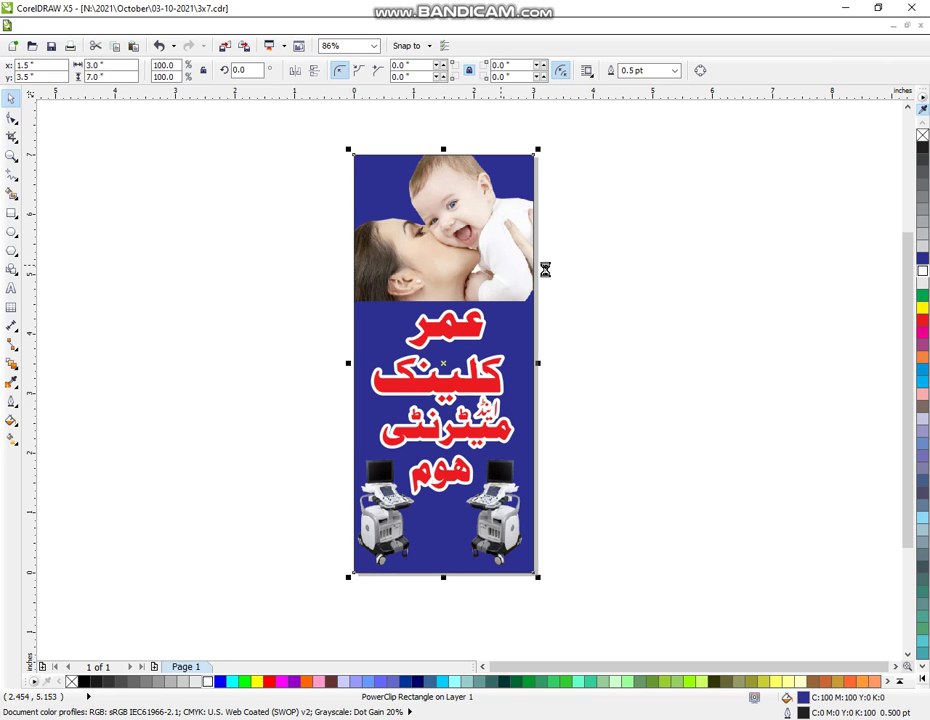
{"action": "left_click", "coordinate": [641, 432]}
{"action": "left_click", "coordinate": [535, 409]}
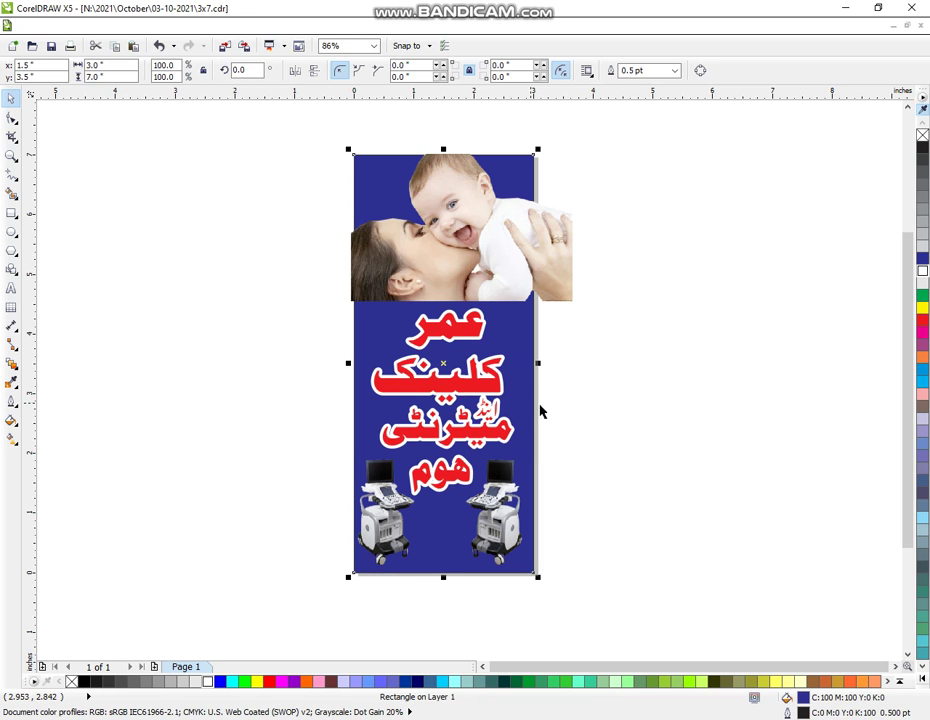
{"action": "left_click", "coordinate": [481, 602]}
{"action": "left_click_drag", "start_coordinate": [443, 572], "coordinate": [446, 537]}
{"action": "key", "text": "ctrl+z"}
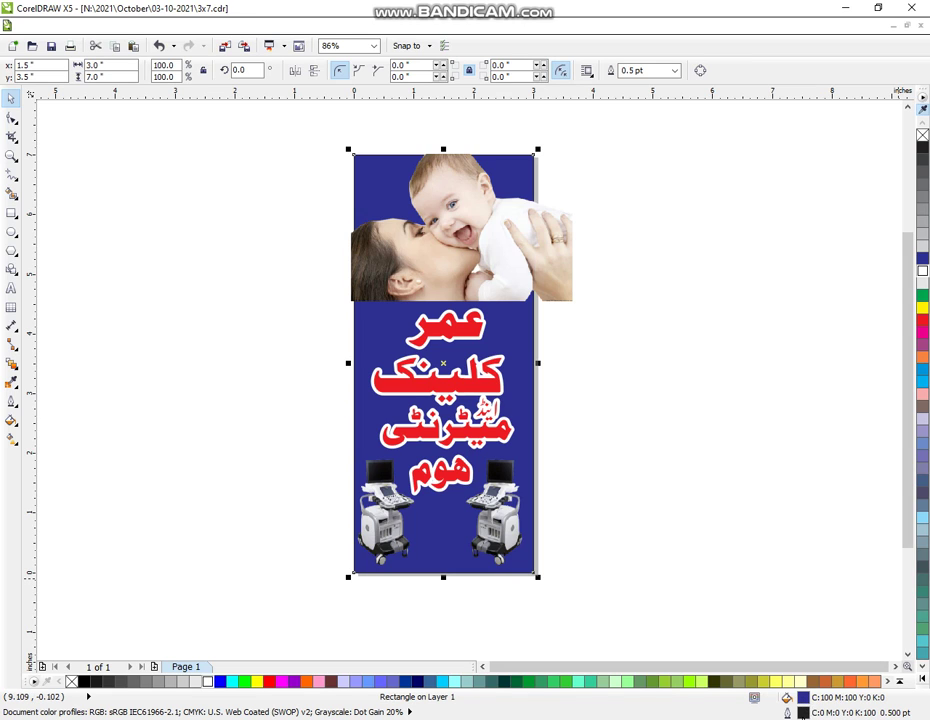
Recolour the banner rectangle with a uniform CMYK fill, trying cyan 40 and settling on cyan 80, magenta 100, yellow 0, black 0
{"action": "double_click", "coordinate": [804, 698]}
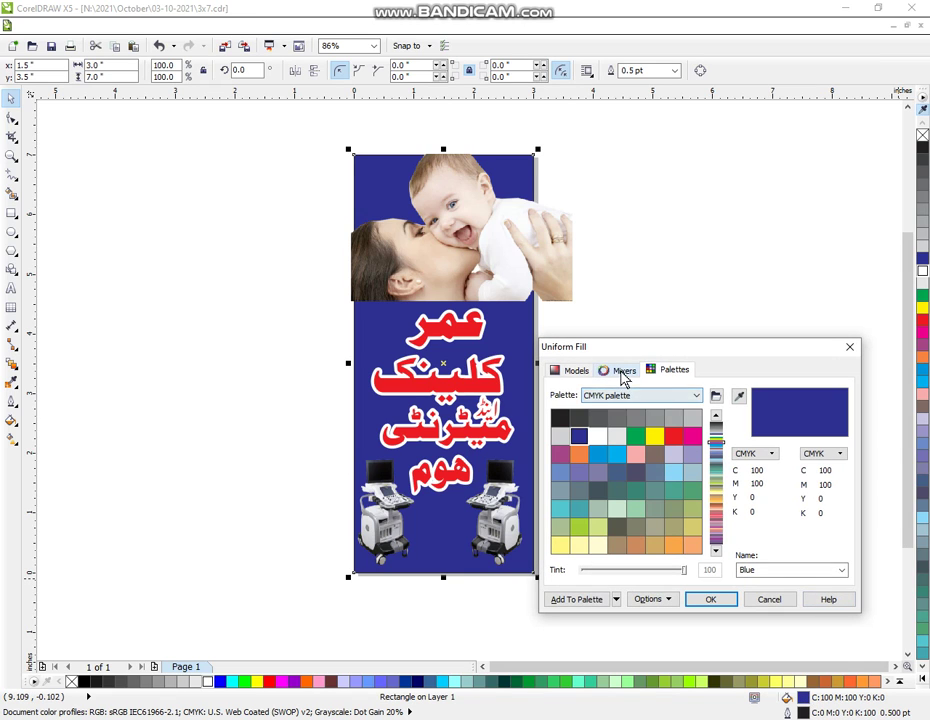
{"action": "left_click", "coordinate": [569, 377]}
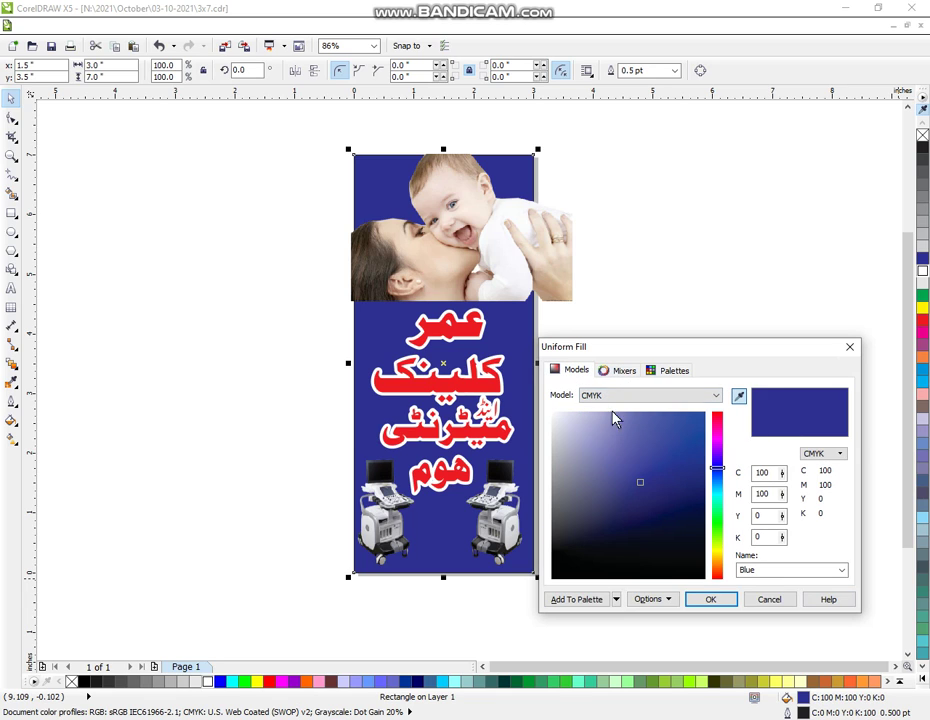
{"action": "double_click", "coordinate": [765, 473]}
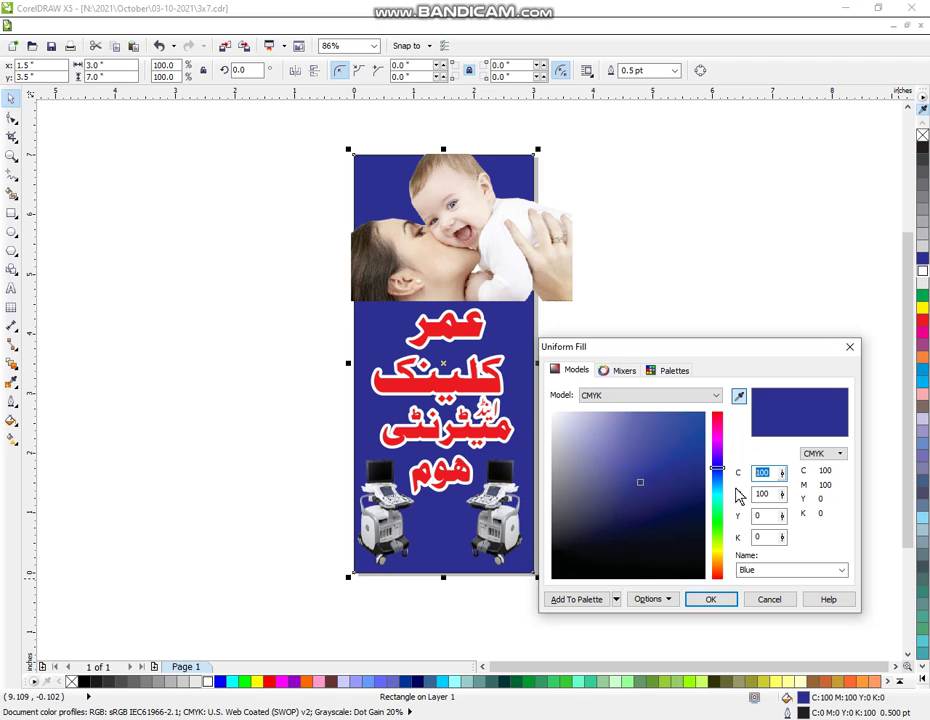
{"action": "left_click", "coordinate": [710, 598]}
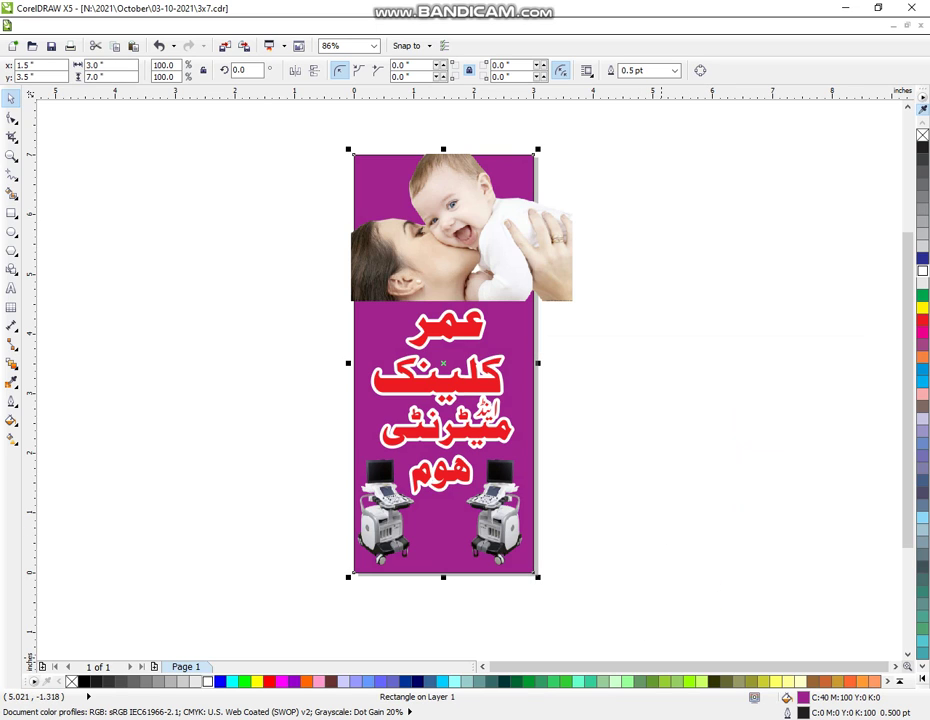
{"action": "double_click", "coordinate": [806, 699]}
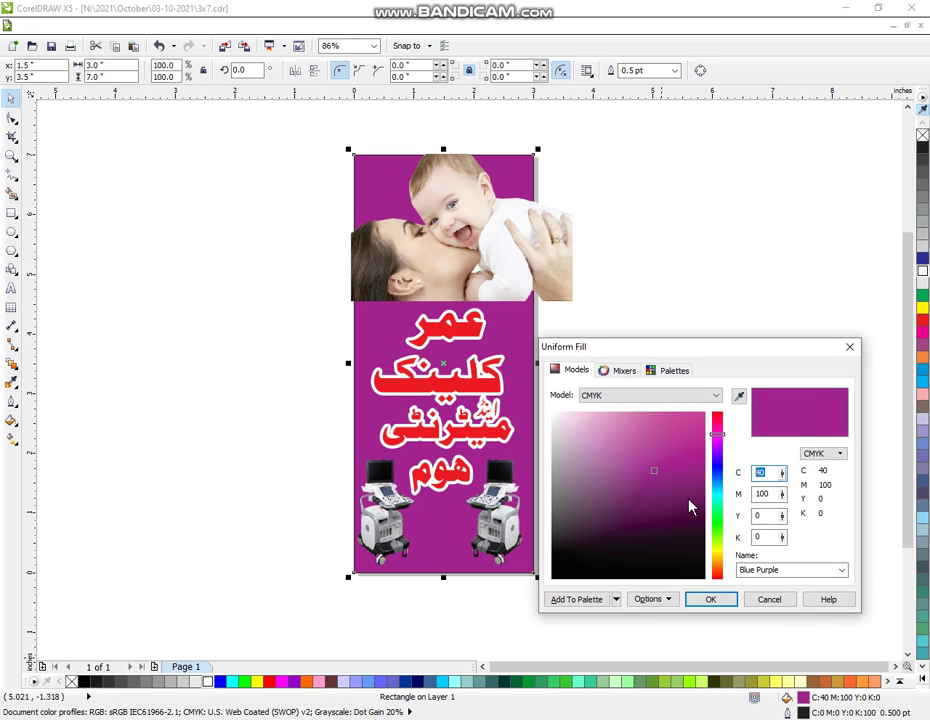
{"action": "key", "text": "Return"}
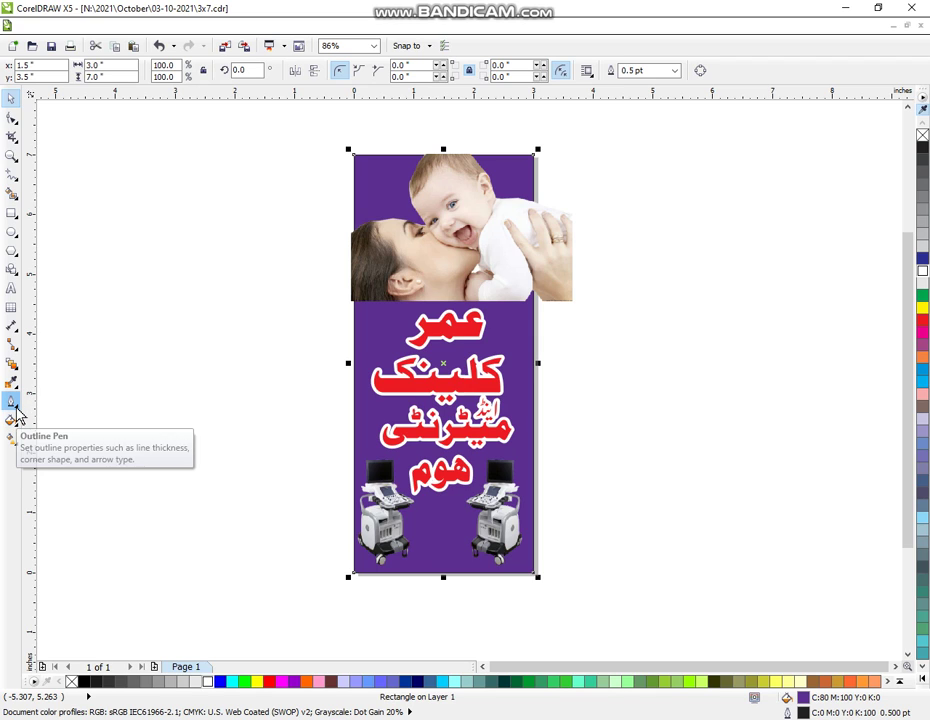
Try a linear transparency of about 251° on the purple rectangle, running from its upper right to below its lower left corner
{"action": "left_click", "coordinate": [17, 370]}
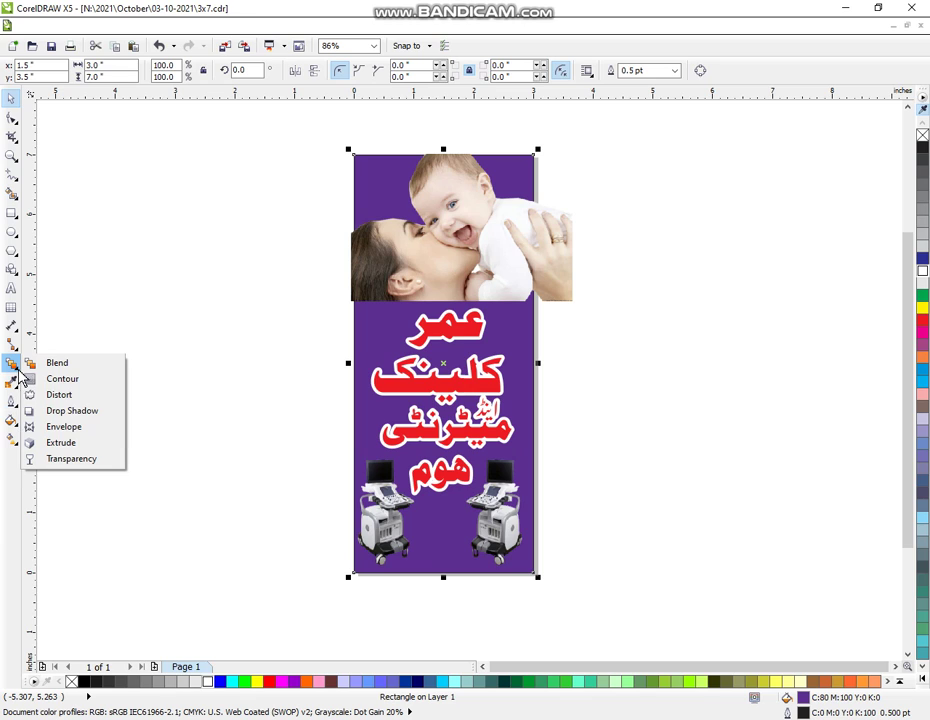
{"action": "left_click", "coordinate": [60, 459]}
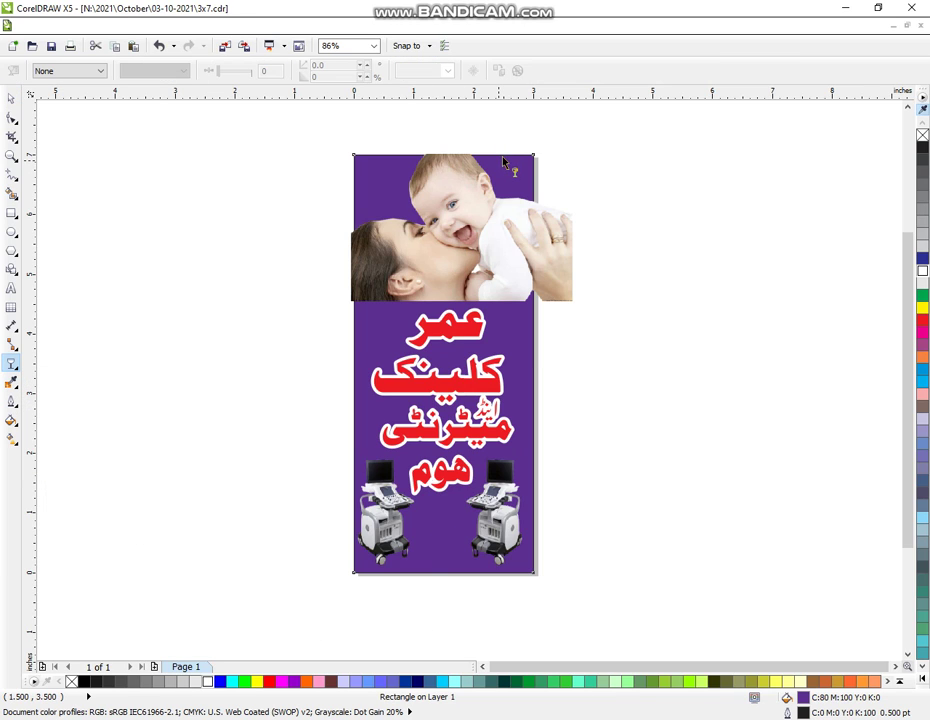
{"action": "left_click_drag", "start_coordinate": [498, 159], "coordinate": [339, 626]}
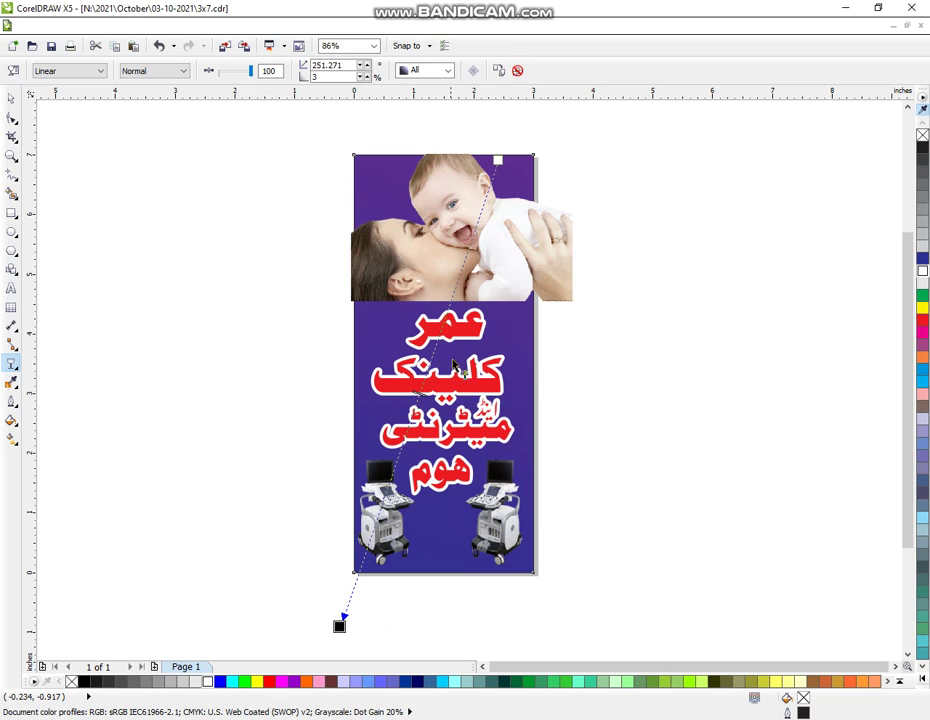
{"action": "mouse_move", "coordinate": [468, 259]}
{"action": "left_mouse_down"}
{"action": "mouse_move", "coordinate": [443, 320]}
{"action": "mouse_move", "coordinate": [469, 235]}
{"action": "left_mouse_up"}
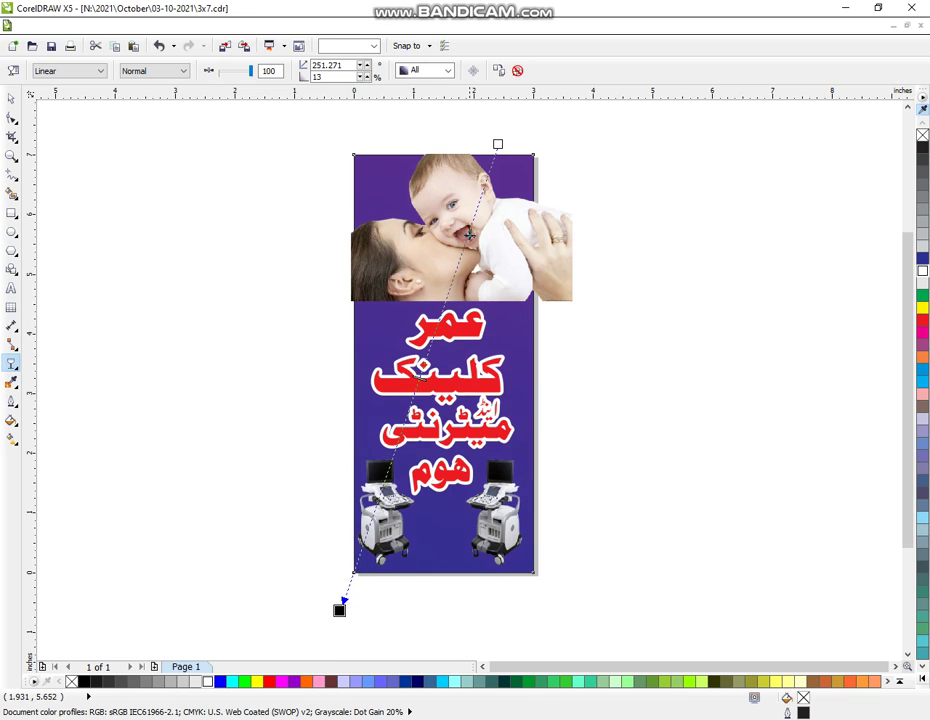
{"action": "left_click_drag", "start_coordinate": [418, 386], "coordinate": [412, 402]}
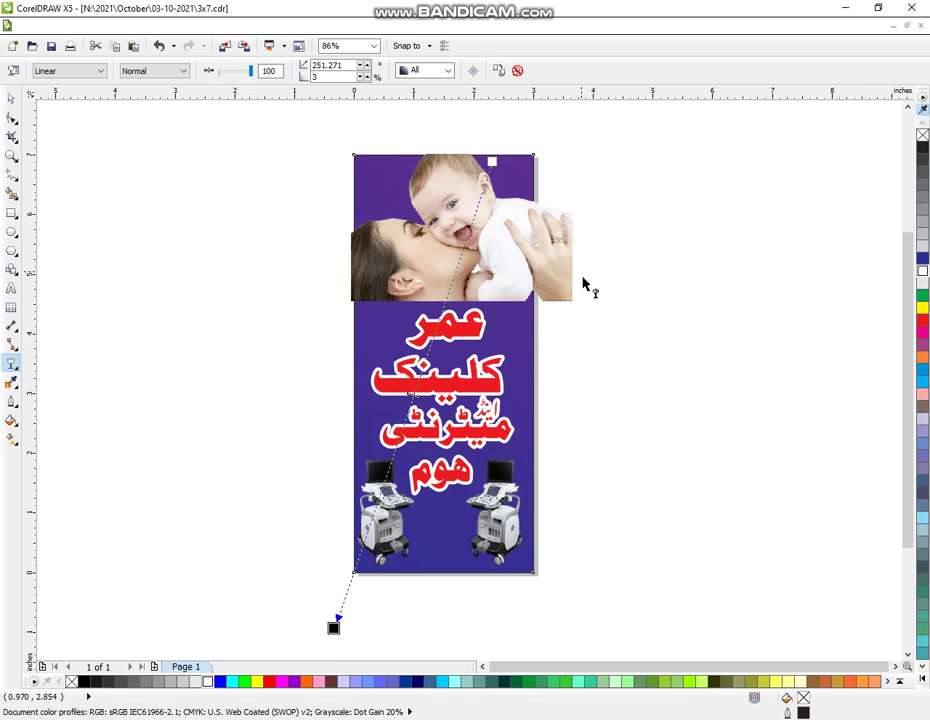
Undo the latest adjustments to the rectangle's transparency direction and deselect it
{"action": "key", "text": "ctrl+z"}
{"action": "key", "text": "ctrl+z"}
{"action": "key", "text": "ctrl+z"}
{"action": "key", "text": "ctrl+z"}
{"action": "key", "text": "ctrl+z"}
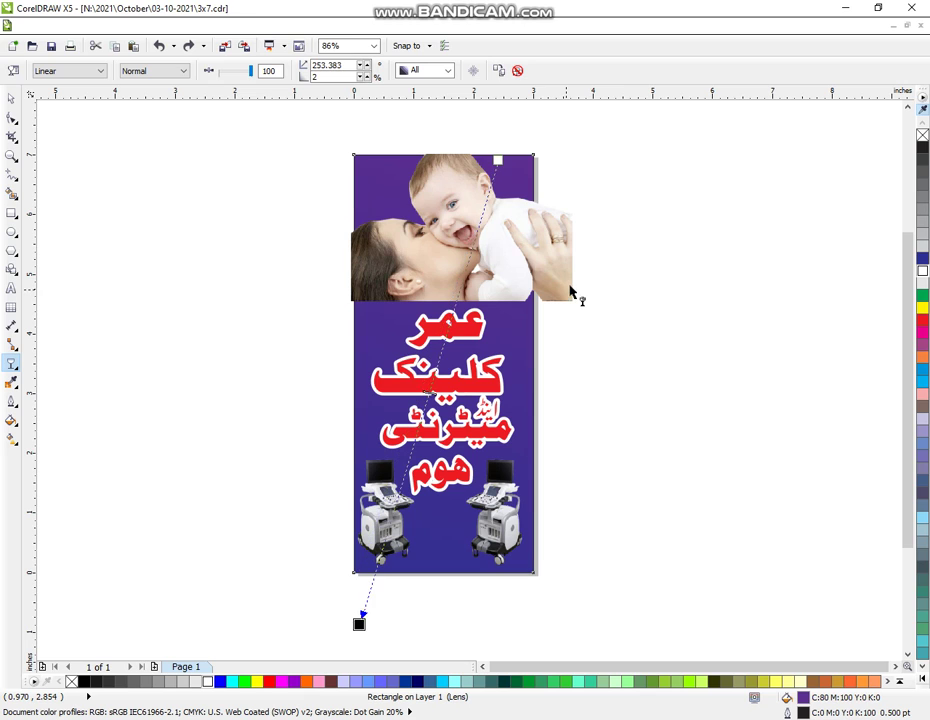
{"action": "left_click", "coordinate": [618, 210]}
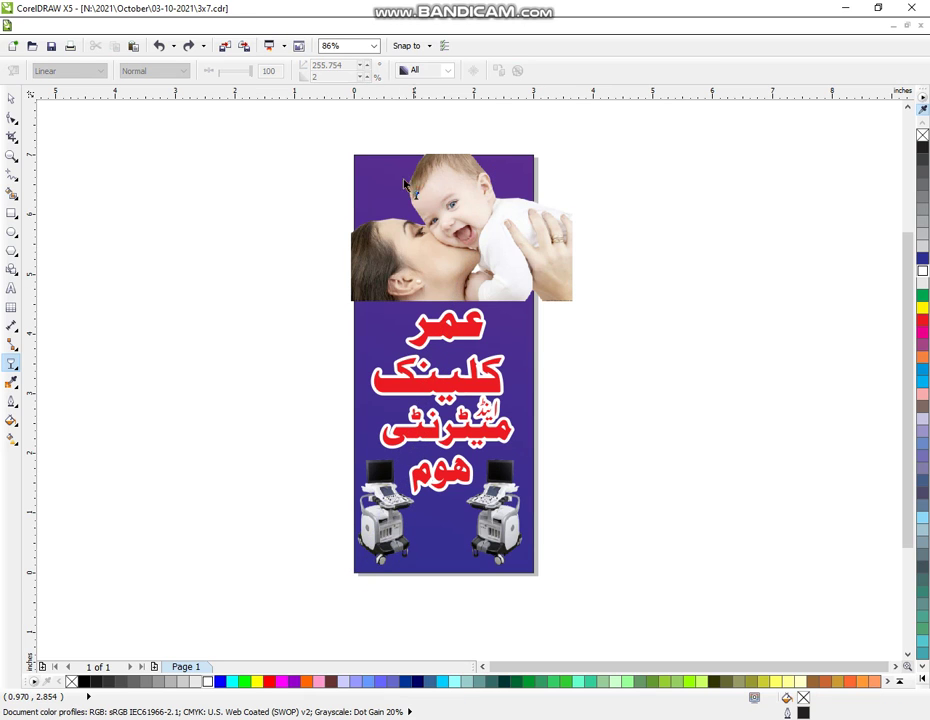
{"action": "left_click", "coordinate": [381, 163]}
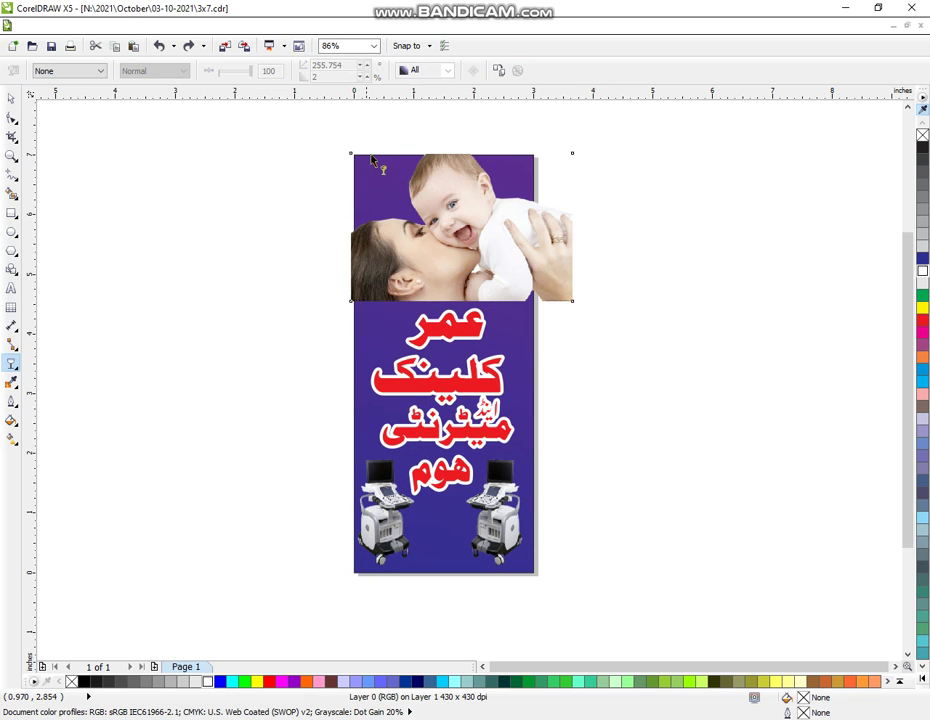
{"action": "left_click_drag", "start_coordinate": [366, 158], "coordinate": [500, 593]}
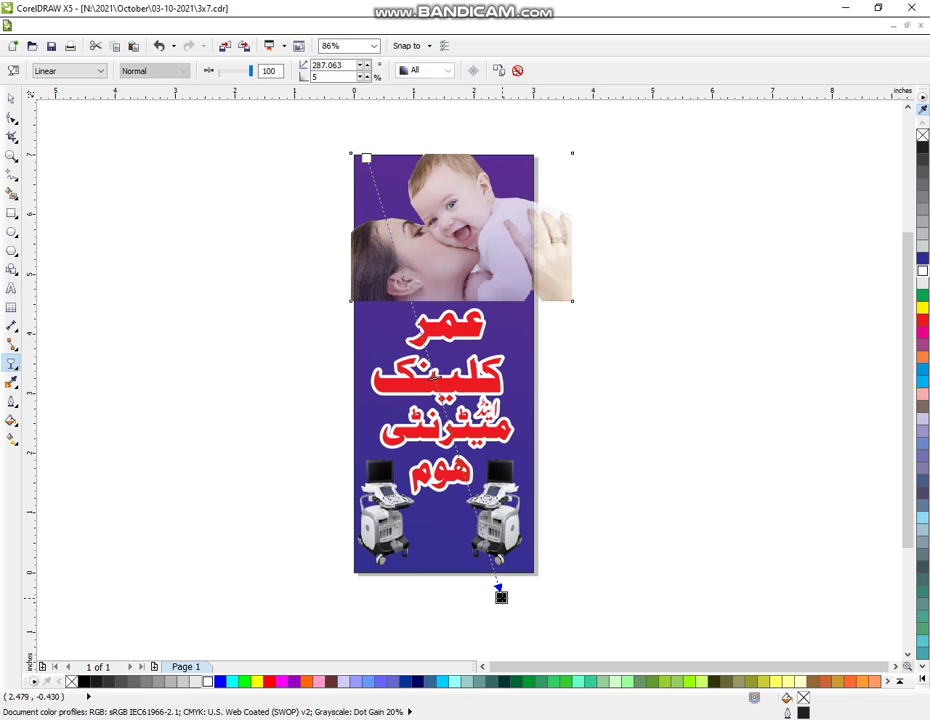
{"action": "key", "text": "ctrl+z"}
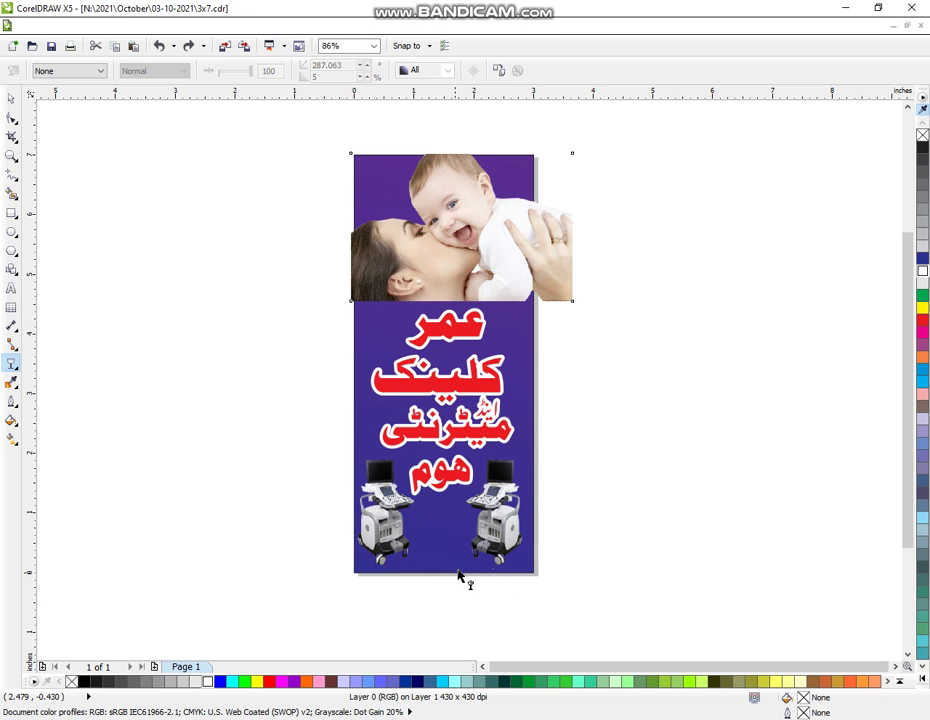
Move the mother-and-baby photo off the banner into the empty area to its right, centred at about x 5.31, y 5.32 inches
{"action": "left_click", "coordinate": [11, 98]}
{"action": "left_click", "coordinate": [454, 209]}
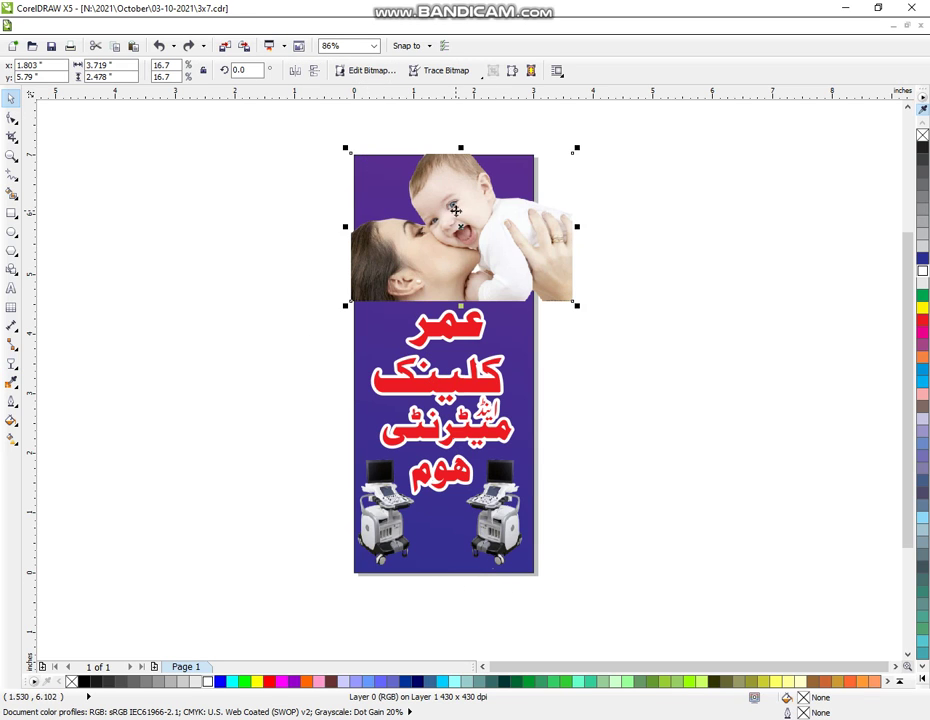
{"action": "left_click_drag", "start_coordinate": [454, 209], "coordinate": [666, 240]}
Redraw the banner rectangle's linear transparency at about 291°, from its upper-left corner to just below its lower-right corner
{"action": "left_click", "coordinate": [463, 199]}
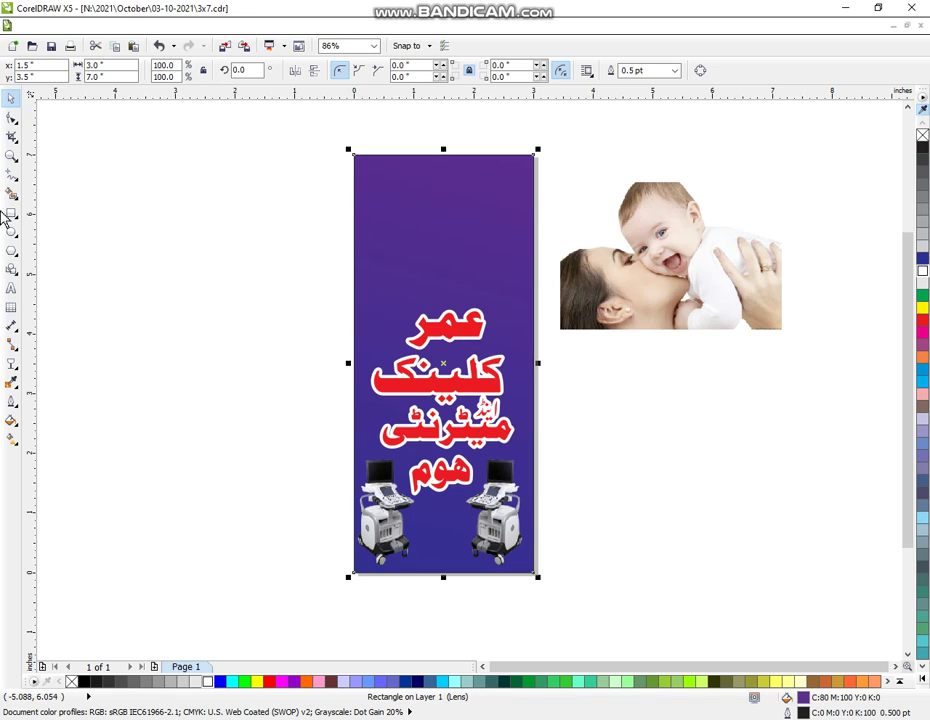
{"action": "left_click", "coordinate": [11, 363]}
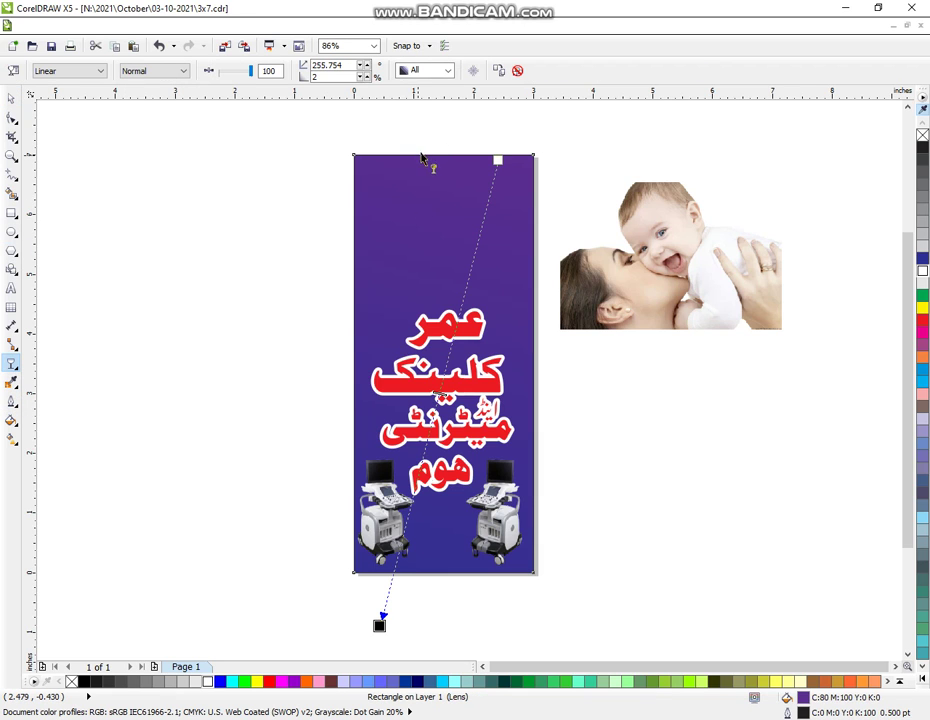
{"action": "left_click_drag", "start_coordinate": [413, 160], "coordinate": [497, 553]}
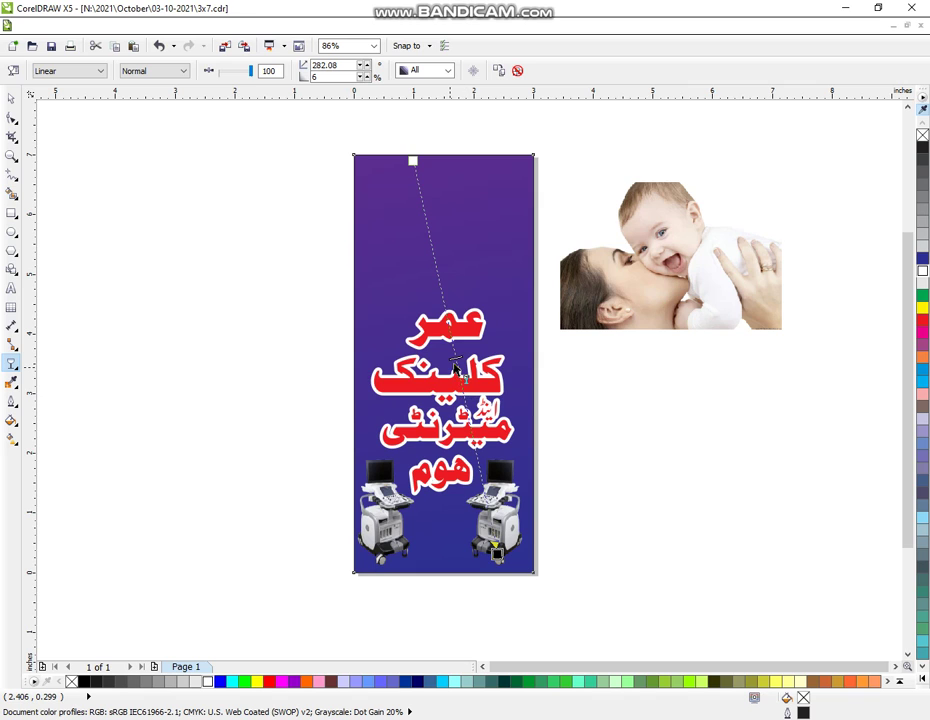
{"action": "left_click_drag", "start_coordinate": [448, 357], "coordinate": [408, 112]}
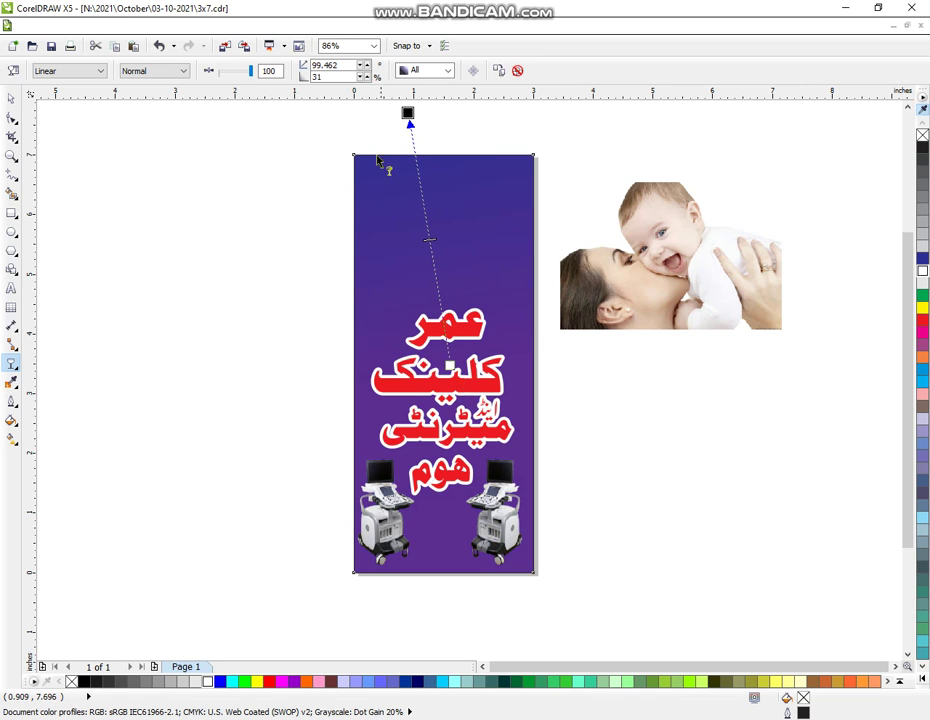
{"action": "left_click_drag", "start_coordinate": [357, 156], "coordinate": [528, 609]}
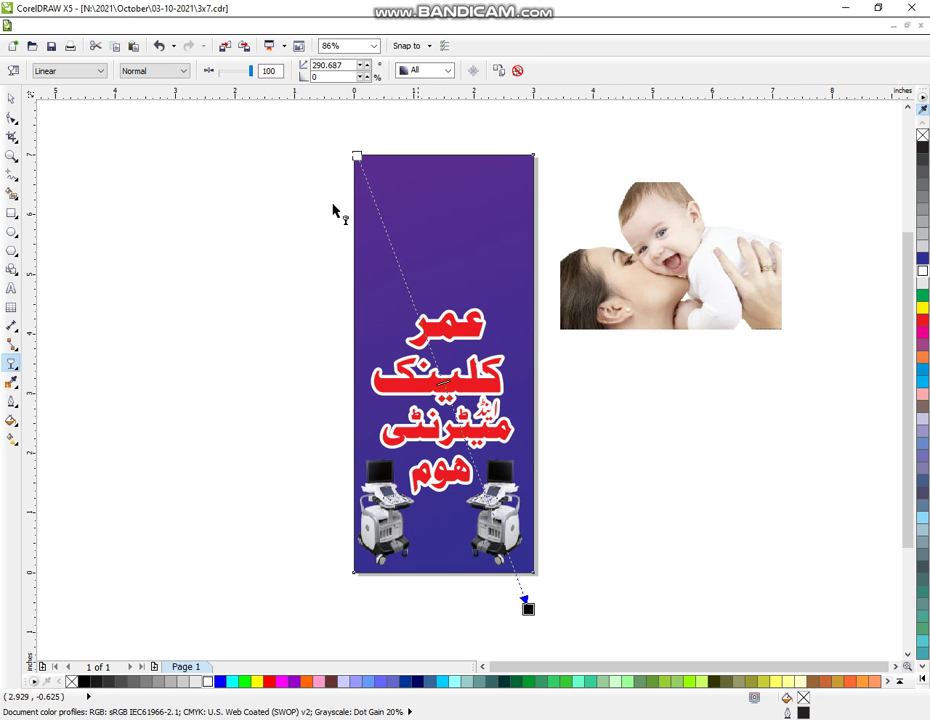
Move the mother-and-baby photo back onto the upper part of the banner, centred at about x 1.65, y 5.80 inches
{"action": "left_click", "coordinate": [11, 98]}
{"action": "left_click", "coordinate": [740, 383]}
{"action": "left_click", "coordinate": [729, 295]}
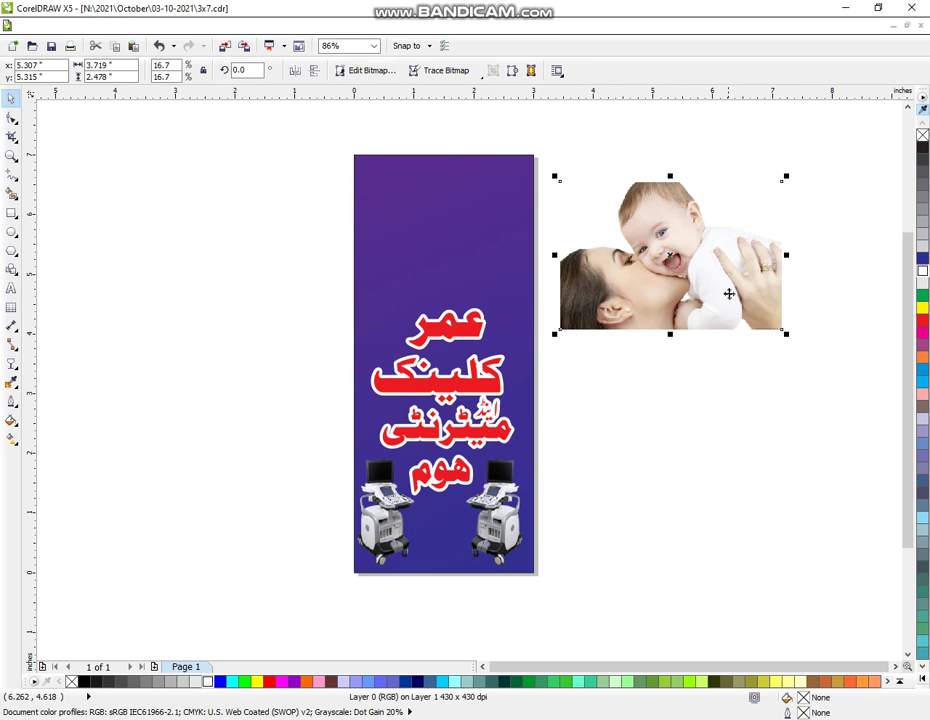
{"action": "left_click_drag", "start_coordinate": [729, 295], "coordinate": [506, 269]}
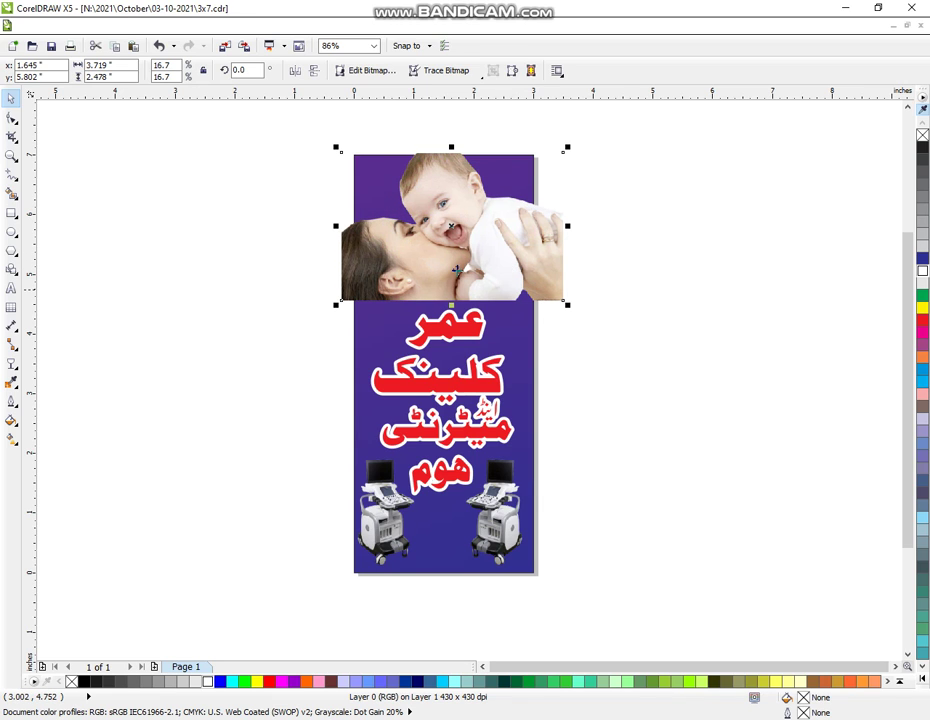
PowerClip the mother-and-baby photo inside the purple banner rectangle
{"action": "left_click", "coordinate": [212, 26]}
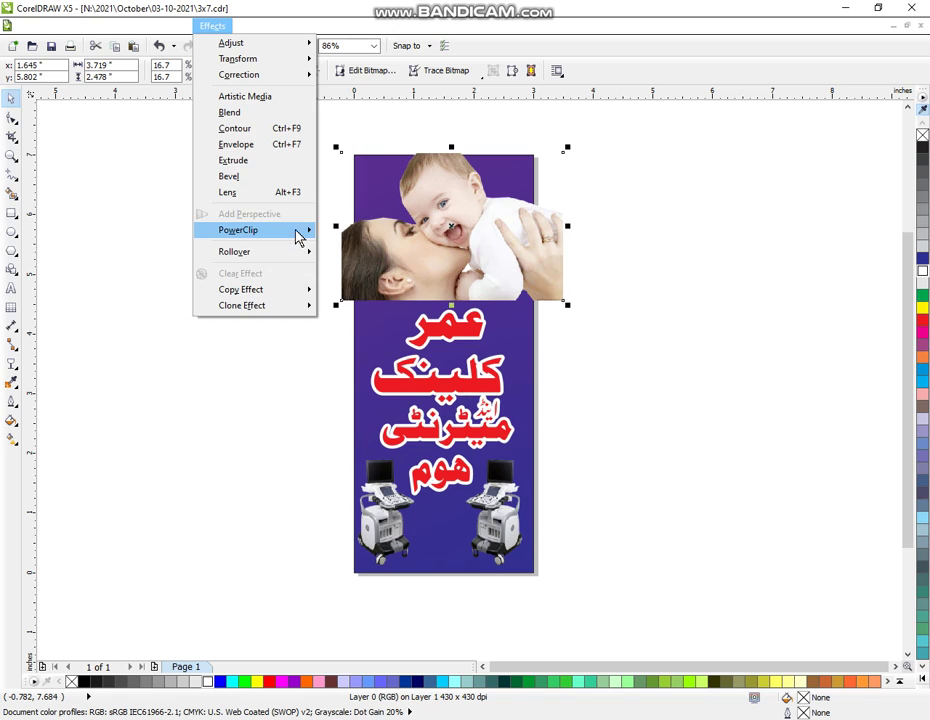
{"action": "mouse_move", "coordinate": [322, 232]}
{"action": "left_click", "coordinate": [362, 231]}
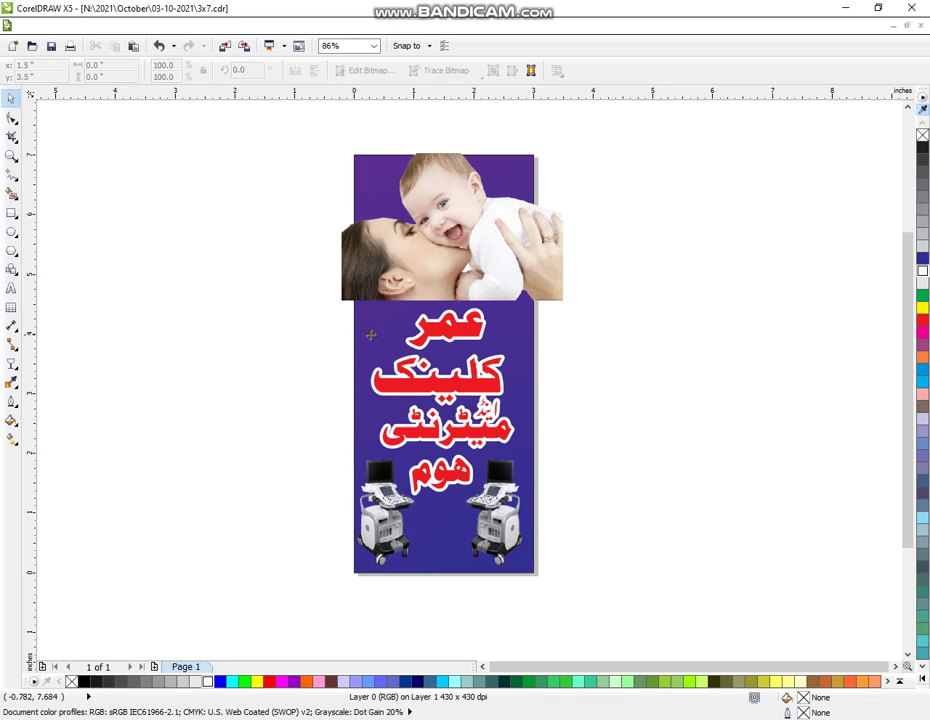
{"action": "left_click", "coordinate": [371, 336]}
PowerClip both ultrasound machine pictures together inside the purple banner rectangle and view the complete banner
{"action": "left_click", "coordinate": [484, 547]}
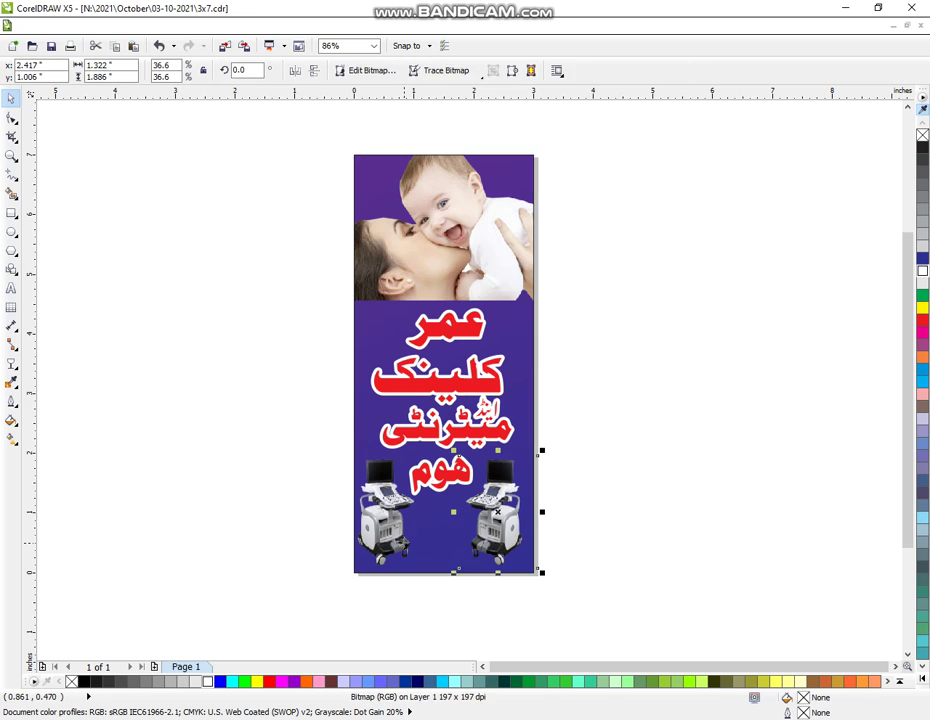
{"action": "left_click", "coordinate": [407, 546], "text": "shift"}
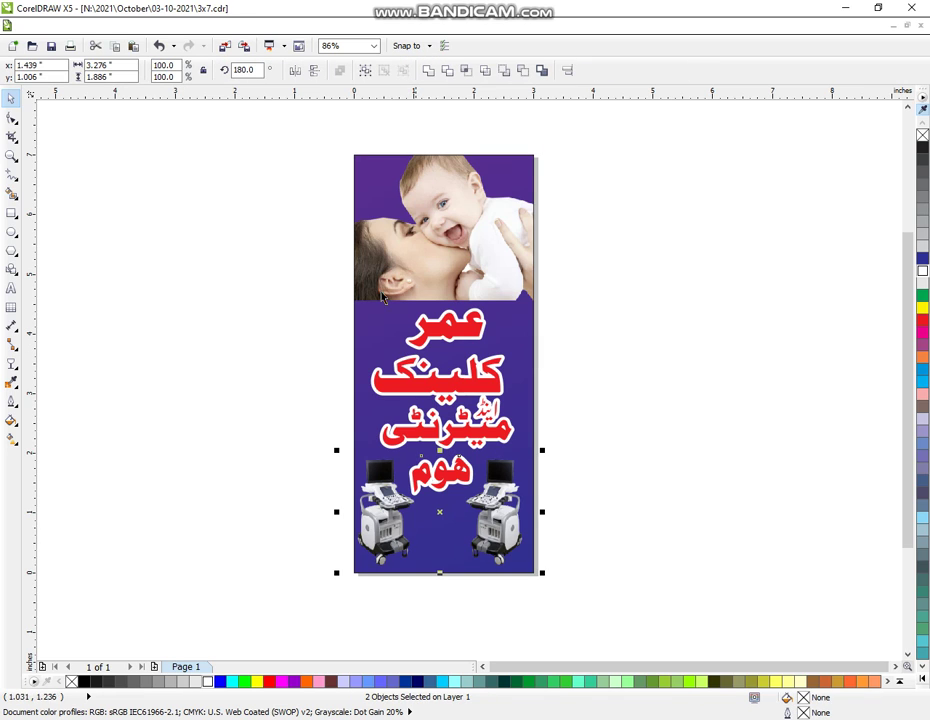
{"action": "left_click", "coordinate": [216, 27]}
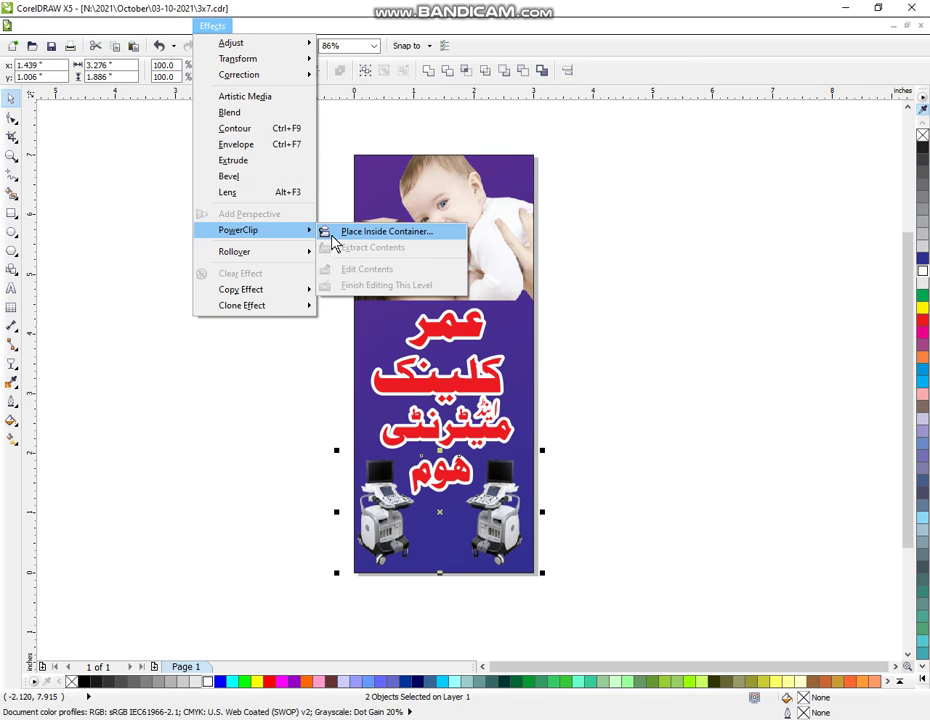
{"action": "left_click", "coordinate": [332, 239]}
{"action": "left_click", "coordinate": [500, 300]}
{"action": "left_click", "coordinate": [602, 320]}
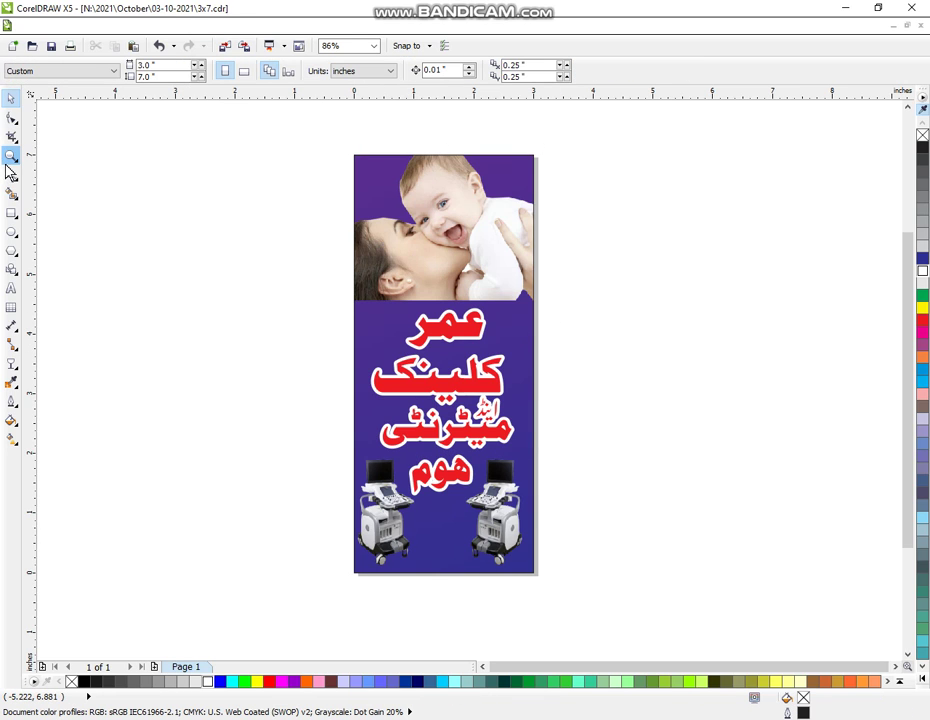
{"action": "left_click", "coordinate": [11, 155]}
{"action": "left_click_drag", "start_coordinate": [322, 139], "coordinate": [585, 600]}
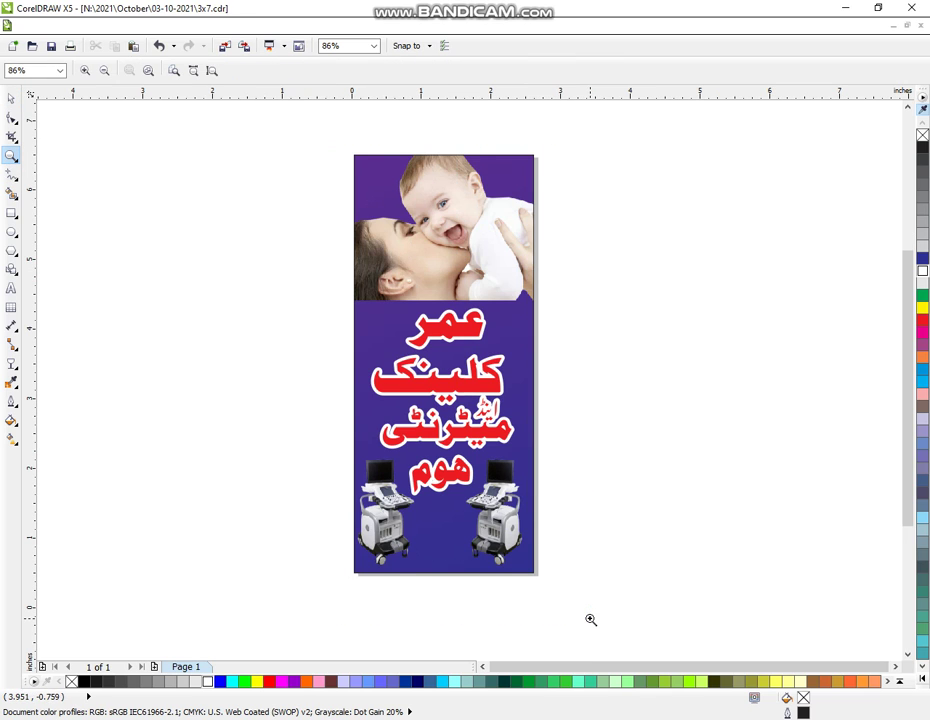